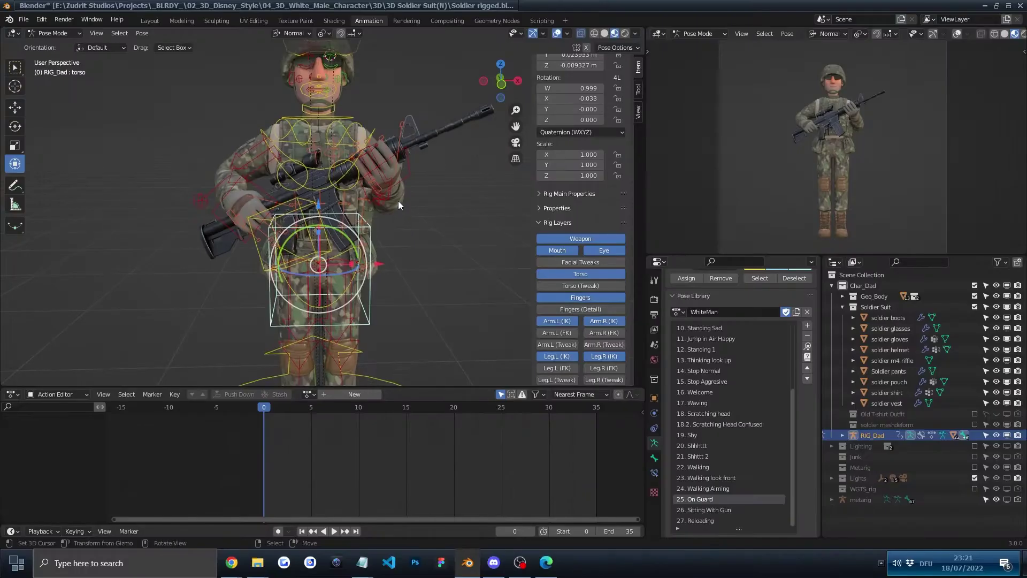
Try moving the torso control and tilting the head control of the soldier rig in its On Guard pose.
{"action": "key", "text": "g"}
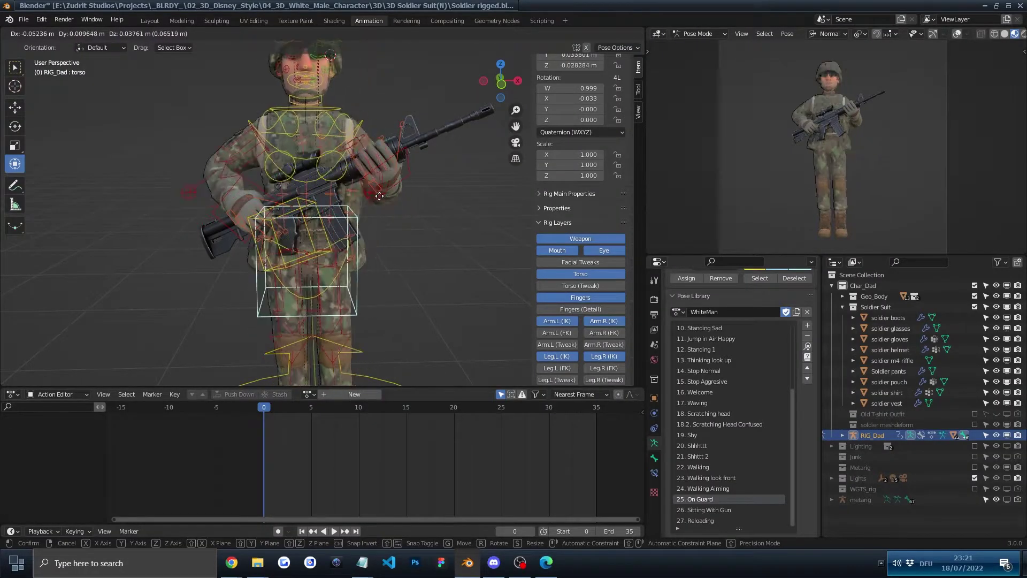
{"action": "right_click", "coordinate": [350, 195]}
{"action": "scroll", "coordinate": [349, 195], "scroll_direction": "up", "scroll_amount": 1}
{"action": "scroll", "coordinate": [348, 196], "scroll_direction": "down", "scroll_amount": 1}
{"action": "middle_click_drag", "start_coordinate": [343, 198], "coordinate": [362, 210]}
{"action": "key", "text": "r"}
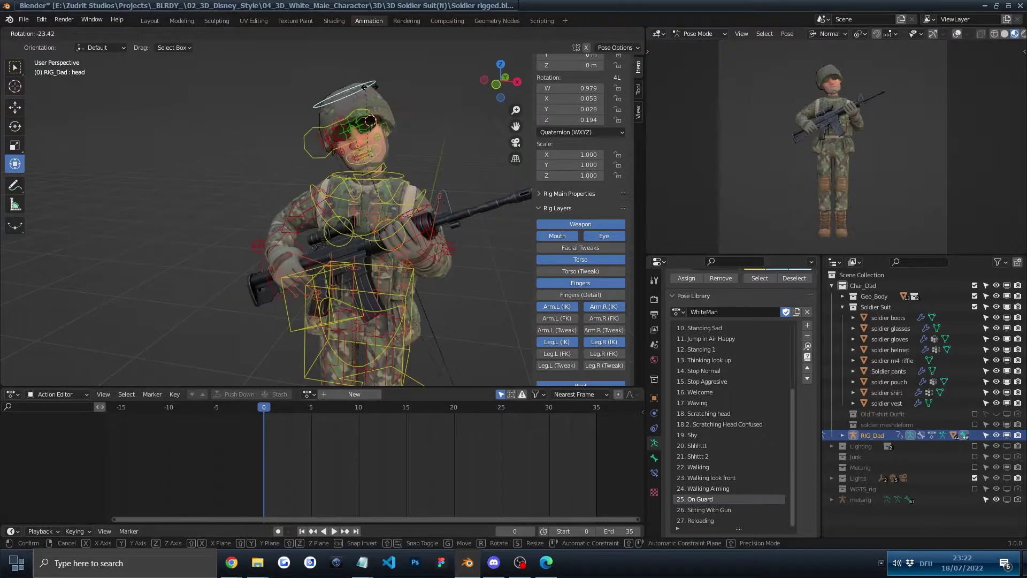
{"action": "right_click", "coordinate": [455, 239]}
{"action": "middle_click_drag", "start_coordinate": [455, 239], "coordinate": [385, 246]}
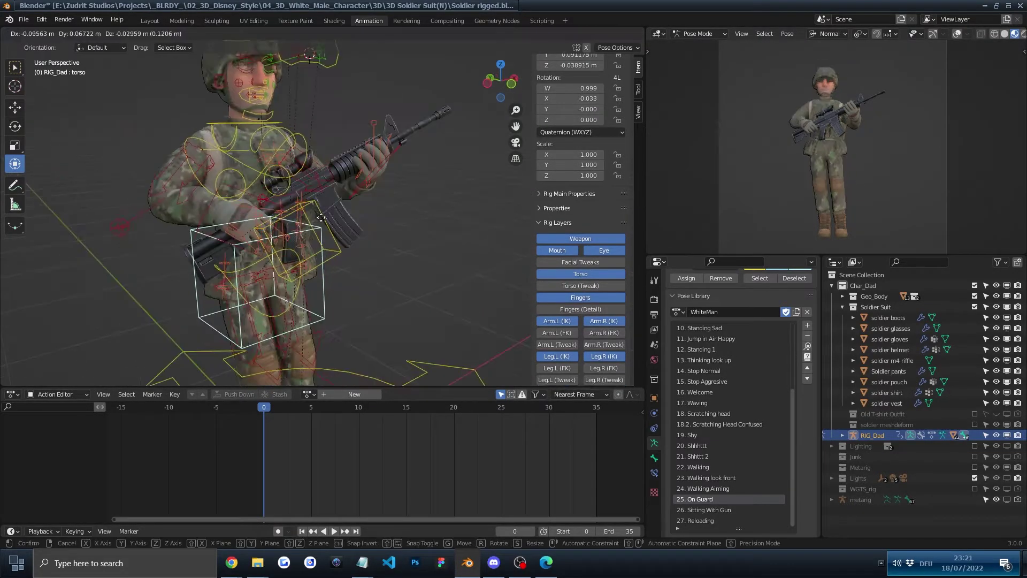
{"action": "key", "text": "g"}
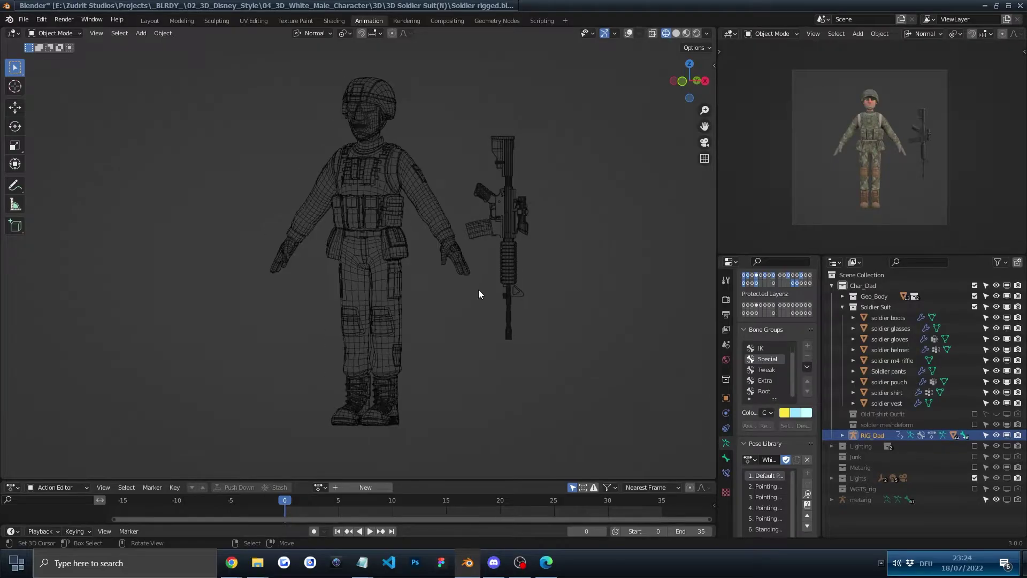
Open the splash screen to check the program version.
{"action": "scroll", "coordinate": [479, 289], "scroll_direction": "up", "scroll_amount": 6}
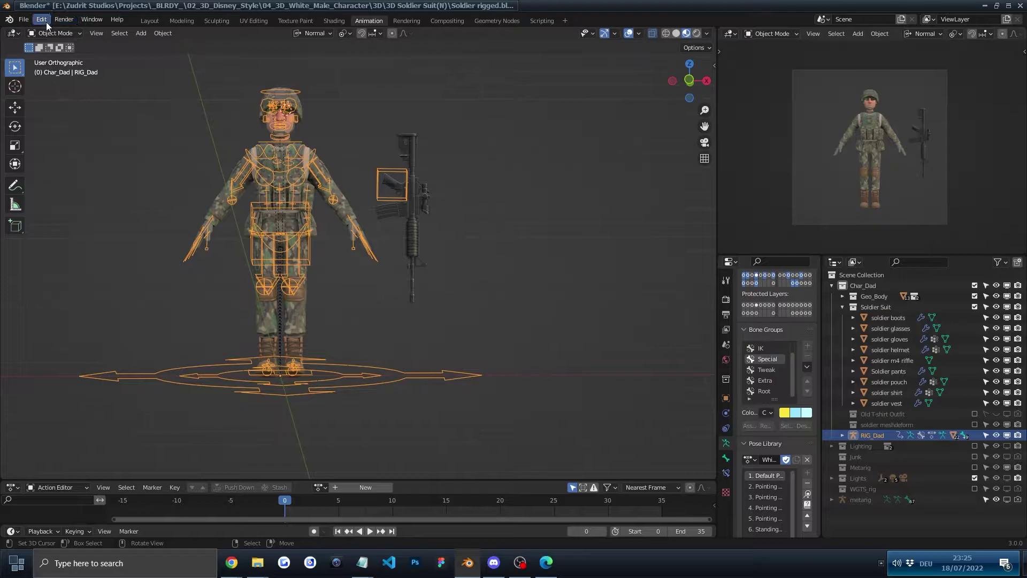
{"action": "left_click", "coordinate": [10, 24]}
{"action": "left_click", "coordinate": [32, 31]}
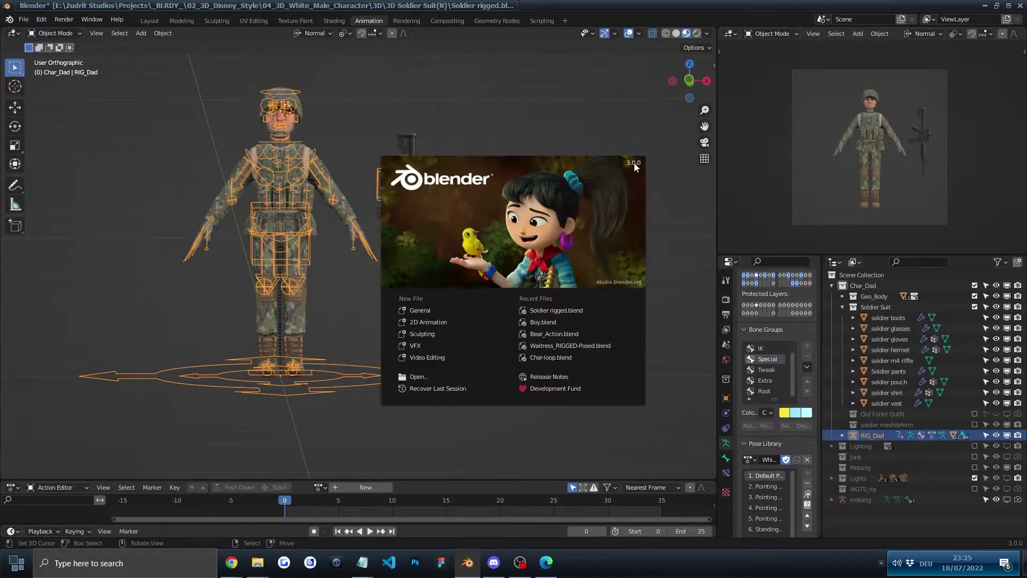
{"action": "scroll", "coordinate": [399, 189], "scroll_direction": "up", "scroll_amount": 1}
{"action": "middle_click_drag", "start_coordinate": [404, 196], "coordinate": [521, 215], "text": "shift"}
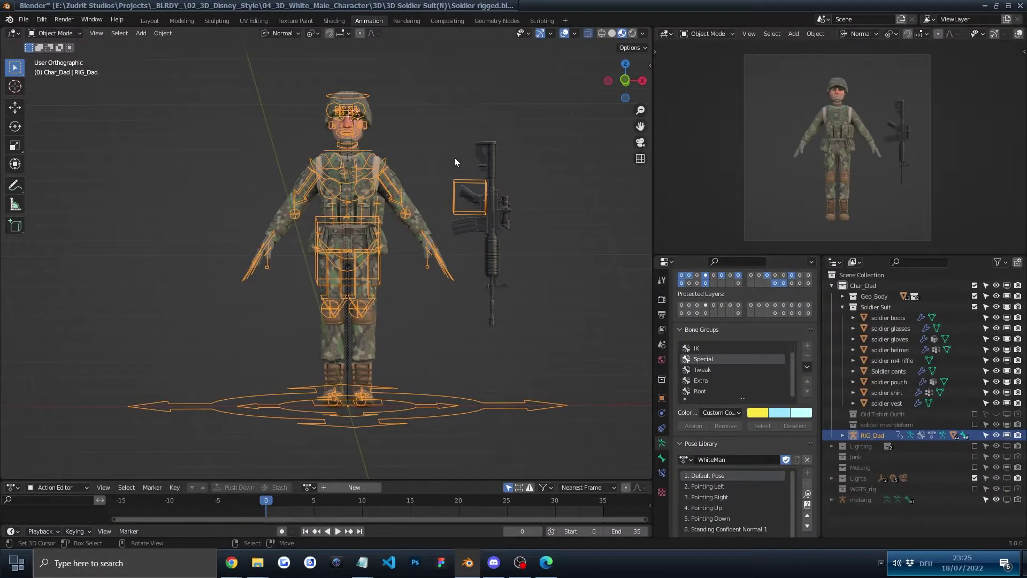
Show the rig's transform and layer settings, switch RIG_Dad to Pose Mode and select the torso control.
{"action": "key", "text": "n"}
{"action": "scroll", "coordinate": [454, 237], "scroll_direction": "up", "scroll_amount": 2}
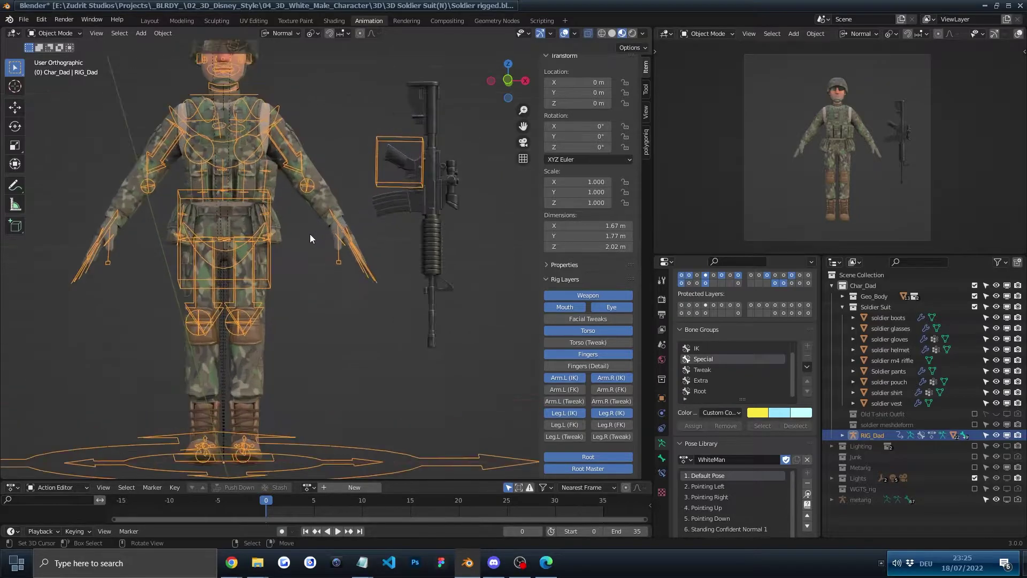
{"action": "middle_click_drag", "start_coordinate": [296, 224], "coordinate": [342, 252], "text": "shift"}
{"action": "key", "text": "ctrl+Tab"}
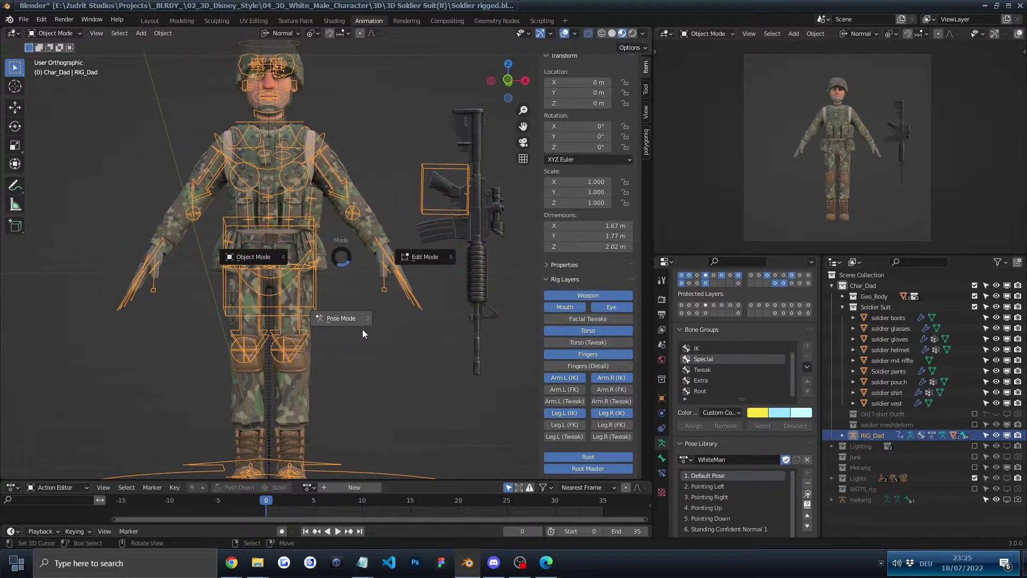
{"action": "left_click", "coordinate": [361, 329]}
{"action": "left_click", "coordinate": [275, 220]}
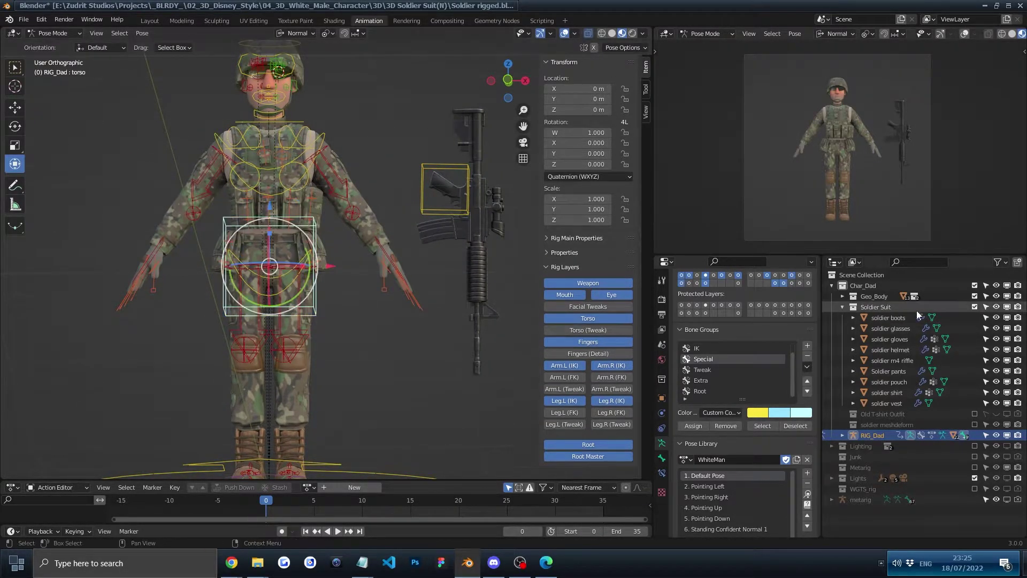
Turn the Soldier Suit collection and then the soldier glasses off and back on.
{"action": "left_click", "coordinate": [974, 307]}
{"action": "left_click", "coordinate": [975, 306]}
{"action": "left_click", "coordinate": [996, 328]}
{"action": "left_click", "coordinate": [996, 328]}
Look through the pose library and the scene's output, view layer and render settings.
{"action": "scroll", "coordinate": [733, 450], "scroll_direction": "down", "scroll_amount": 2}
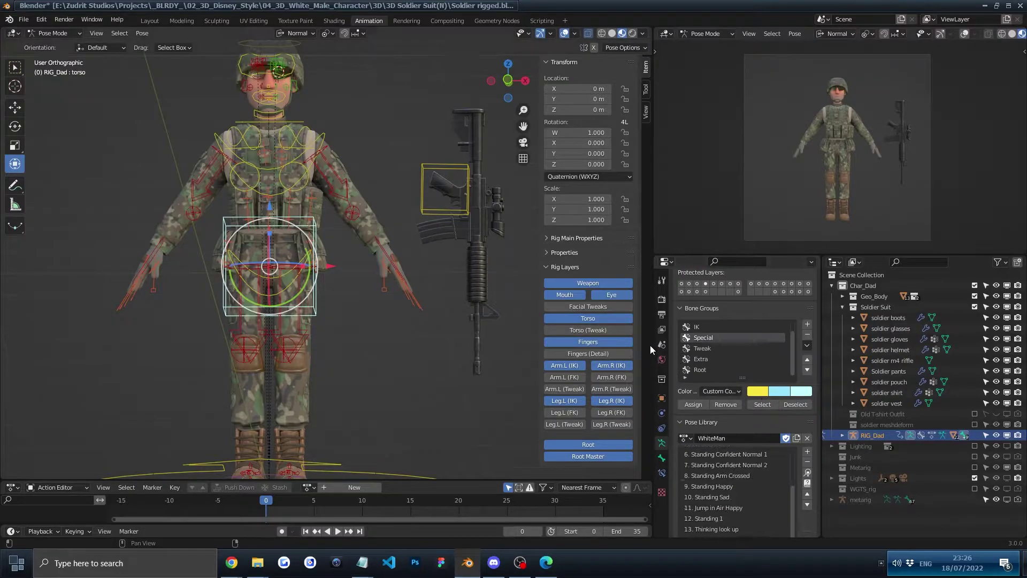
{"action": "left_click", "coordinate": [661, 314]}
{"action": "scroll", "coordinate": [697, 373], "scroll_direction": "up", "scroll_amount": 5}
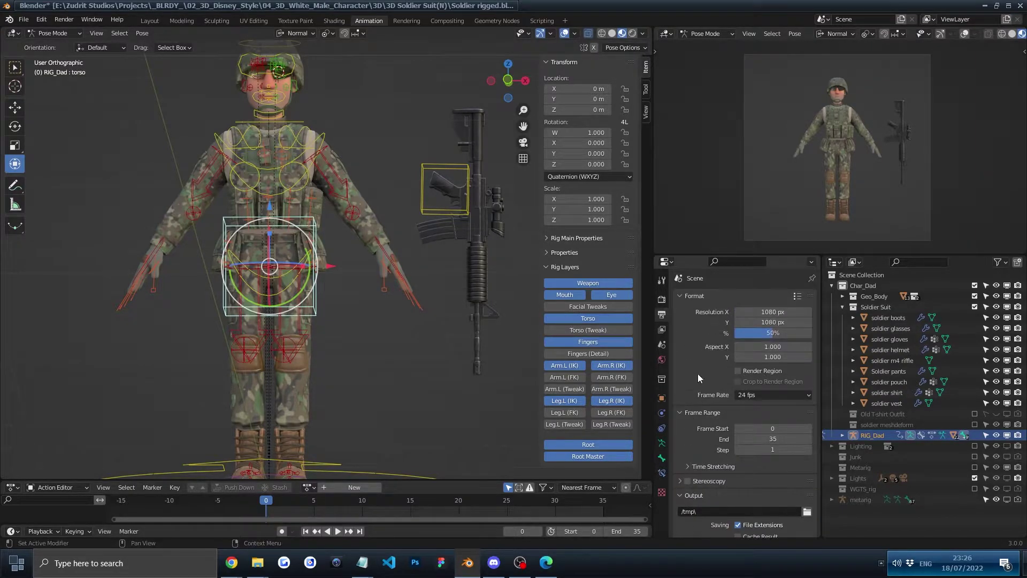
{"action": "left_click", "coordinate": [662, 329]}
{"action": "left_click", "coordinate": [662, 299]}
{"action": "scroll", "coordinate": [694, 429], "scroll_direction": "down", "scroll_amount": 3}
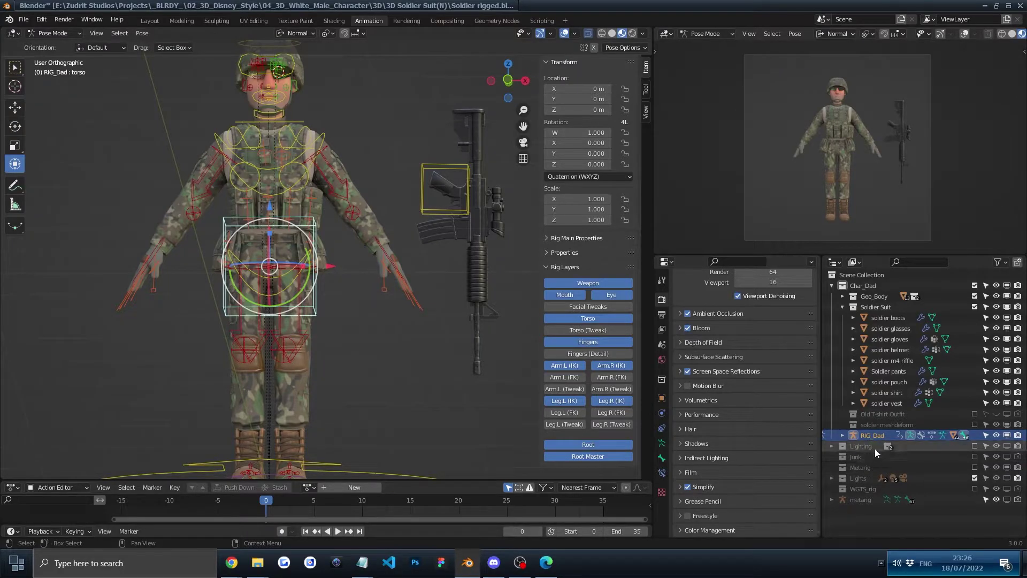
{"action": "scroll", "coordinate": [406, 278], "scroll_direction": "down", "scroll_amount": 3}
Pose the soldier's body by shifting the torso, lifting the left leg and repositioning the right hand IK control.
{"action": "middle_click_drag", "start_coordinate": [337, 235], "coordinate": [342, 374]}
{"action": "key", "text": "KP_5"}
{"action": "scroll", "coordinate": [343, 223], "scroll_direction": "up", "scroll_amount": 5}
{"action": "scroll", "coordinate": [300, 253], "scroll_direction": "down", "scroll_amount": 5}
{"action": "middle_click_drag", "start_coordinate": [337, 407], "coordinate": [353, 369], "text": "shift"}
{"action": "left_click", "coordinate": [323, 314]}
{"action": "key", "text": "r"}
{"action": "left_click", "coordinate": [313, 274]}
{"action": "left_click", "coordinate": [364, 377]}
{"action": "key", "text": "g"}
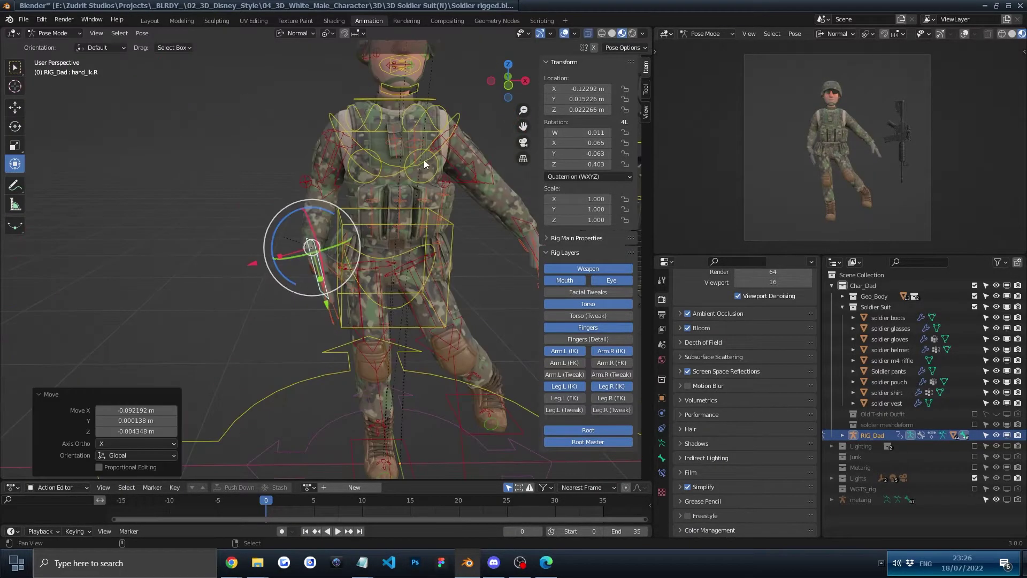
Hide the soldier gloves and soldier glasses to uncover the character's eyes.
{"action": "middle_click_drag", "start_coordinate": [423, 159], "coordinate": [385, 210], "text": "shift"}
{"action": "scroll", "coordinate": [386, 171], "scroll_direction": "up", "scroll_amount": 4}
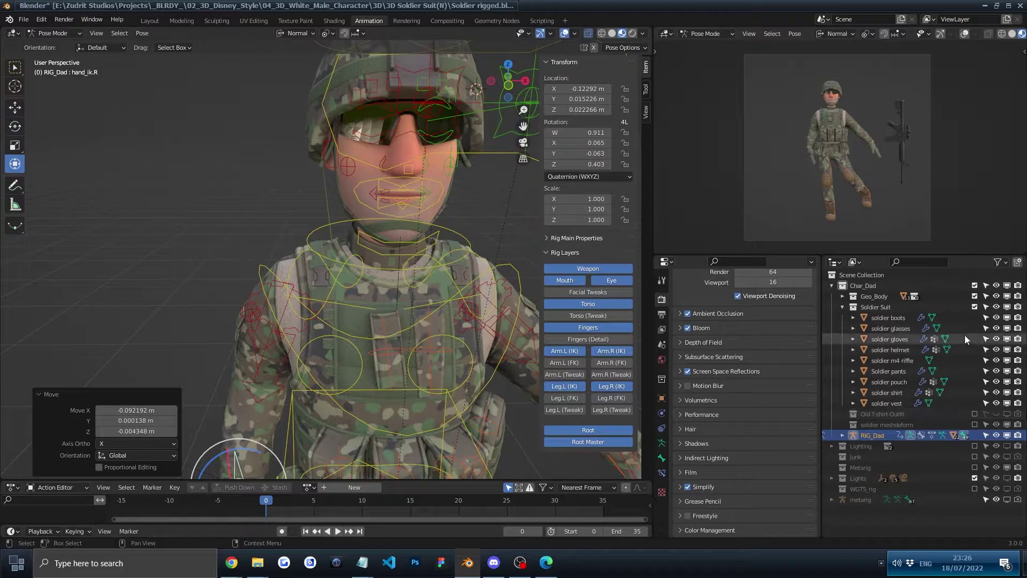
{"action": "left_click", "coordinate": [996, 338]}
{"action": "left_click", "coordinate": [995, 328]}
{"action": "scroll", "coordinate": [448, 215], "scroll_direction": "up", "scroll_amount": 3}
{"action": "middle_click_drag", "start_coordinate": [448, 215], "coordinate": [328, 263]}
Close both of the character's eyes by lowering the left and right upper eyelid controls.
{"action": "left_click", "coordinate": [328, 262]}
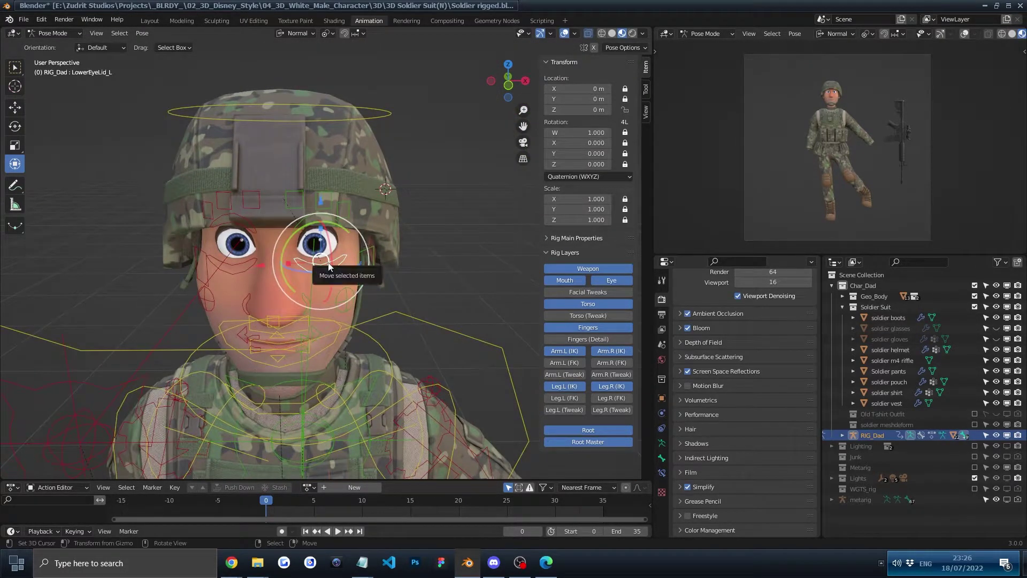
{"action": "scroll", "coordinate": [325, 264], "scroll_direction": "up", "scroll_amount": 5}
{"action": "middle_click_drag", "start_coordinate": [321, 272], "coordinate": [360, 226], "text": "shift"}
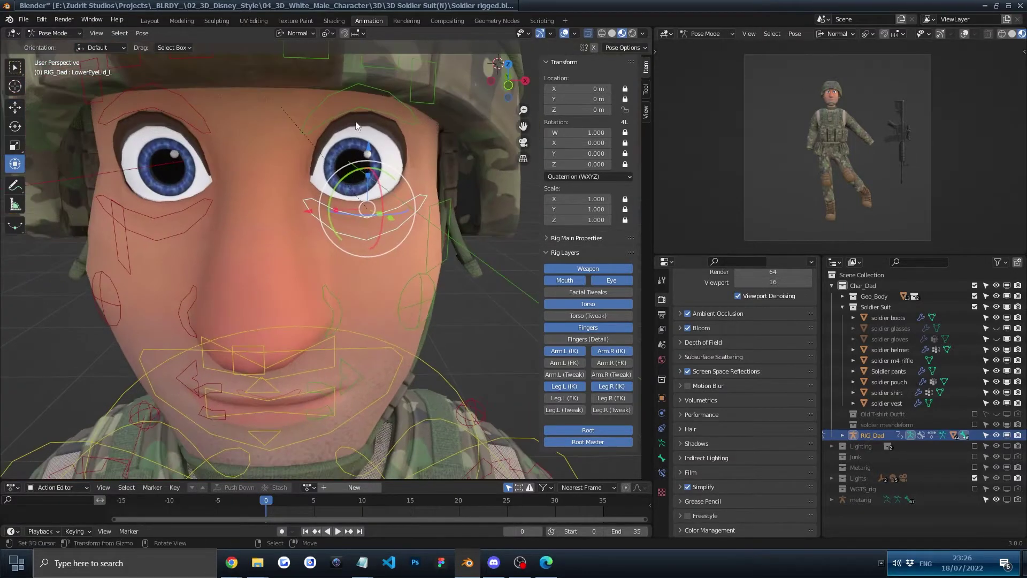
{"action": "left_click_drag", "start_coordinate": [342, 114], "coordinate": [349, 214]}
{"action": "middle_click_drag", "start_coordinate": [341, 219], "coordinate": [435, 177], "text": "shift"}
{"action": "left_click", "coordinate": [271, 62]}
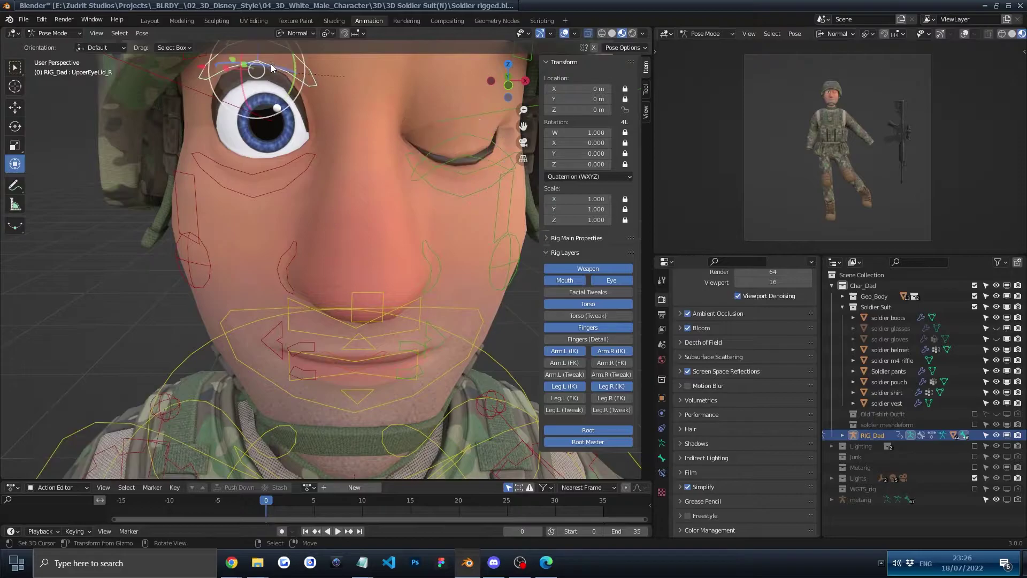
{"action": "left_click_drag", "start_coordinate": [270, 64], "coordinate": [262, 188]}
Open the character's mouth by pulling the jaw control down.
{"action": "scroll", "coordinate": [285, 205], "scroll_direction": "down", "scroll_amount": 3}
{"action": "middle_click_drag", "start_coordinate": [342, 260], "coordinate": [310, 168], "text": "shift"}
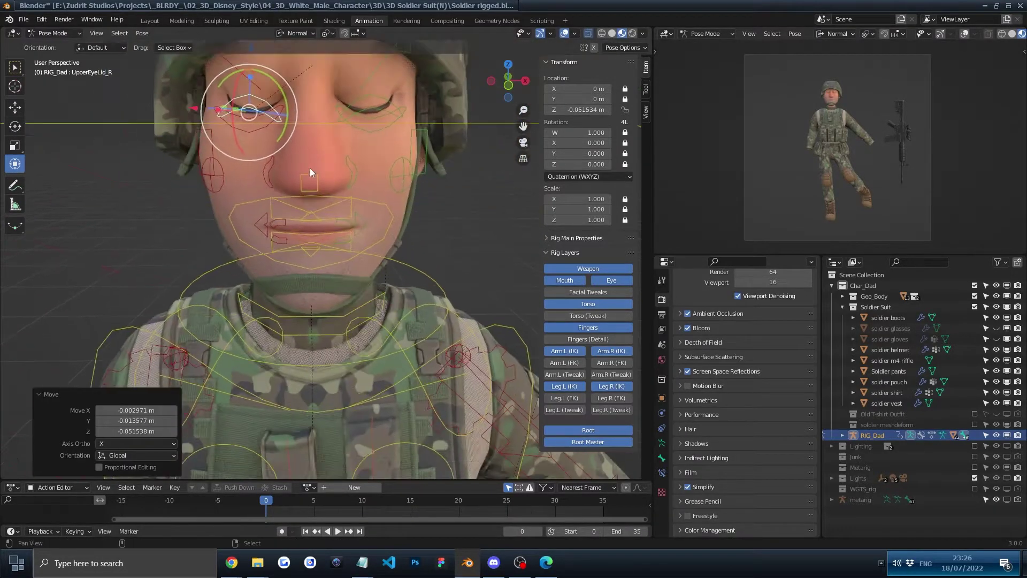
{"action": "scroll", "coordinate": [320, 235], "scroll_direction": "down", "scroll_amount": 2}
{"action": "scroll", "coordinate": [322, 245], "scroll_direction": "up", "scroll_amount": 3}
{"action": "scroll", "coordinate": [324, 288], "scroll_direction": "up", "scroll_amount": 3}
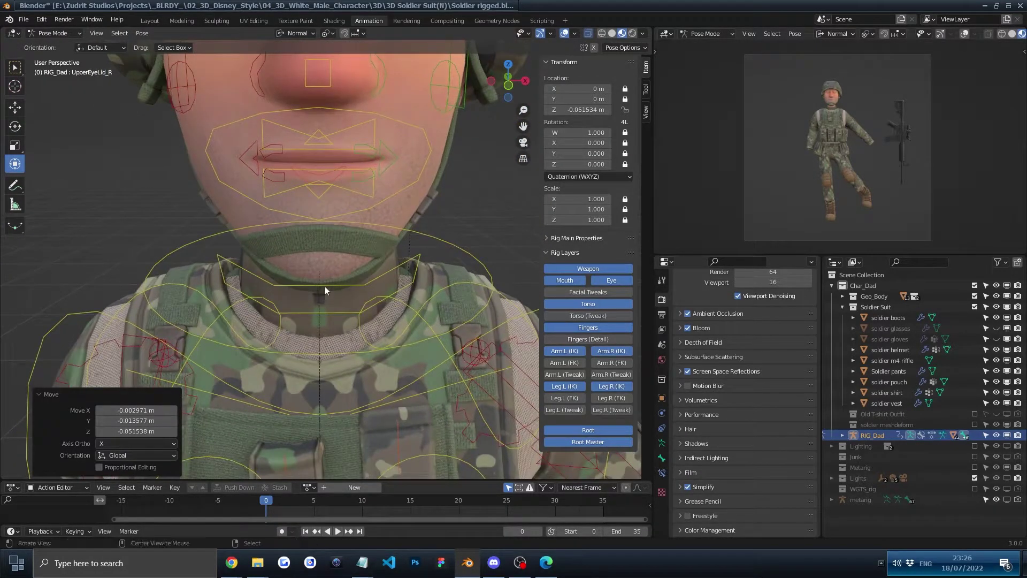
{"action": "left_click_drag", "start_coordinate": [325, 290], "coordinate": [332, 405]}
{"action": "middle_click_drag", "start_coordinate": [332, 406], "coordinate": [310, 204]}
{"action": "key", "text": "g"}
{"action": "left_click", "coordinate": [348, 307]}
Raise the left and right mouth corner controls together by about 0.037 m along Z.
{"action": "left_click", "coordinate": [312, 207]}
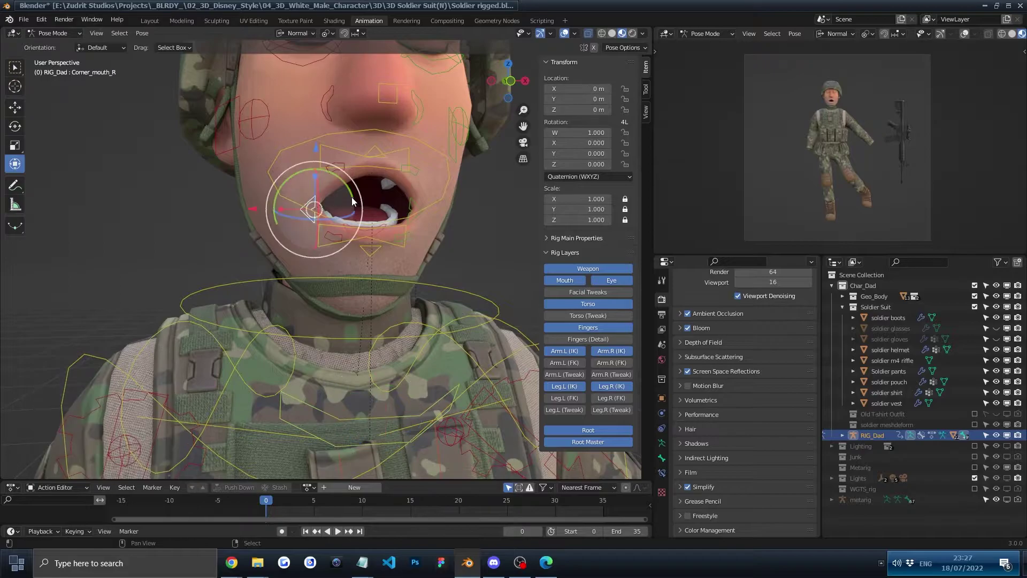
{"action": "right_click", "coordinate": [410, 203], "text": "shift"}
{"action": "key", "text": "g"}
{"action": "key", "text": "z"}
{"action": "left_click", "coordinate": [410, 155]}
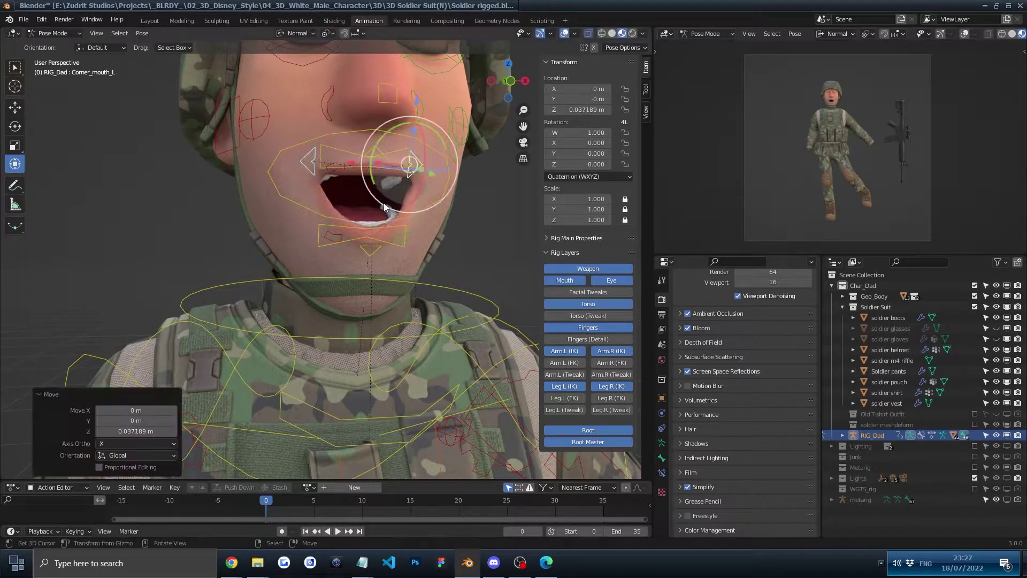
Move the tongue control forward and toward the left corner of the character's mouth.
{"action": "middle_click_drag", "start_coordinate": [355, 224], "coordinate": [418, 214]}
{"action": "left_click", "coordinate": [362, 239]}
{"action": "key", "text": "g"}
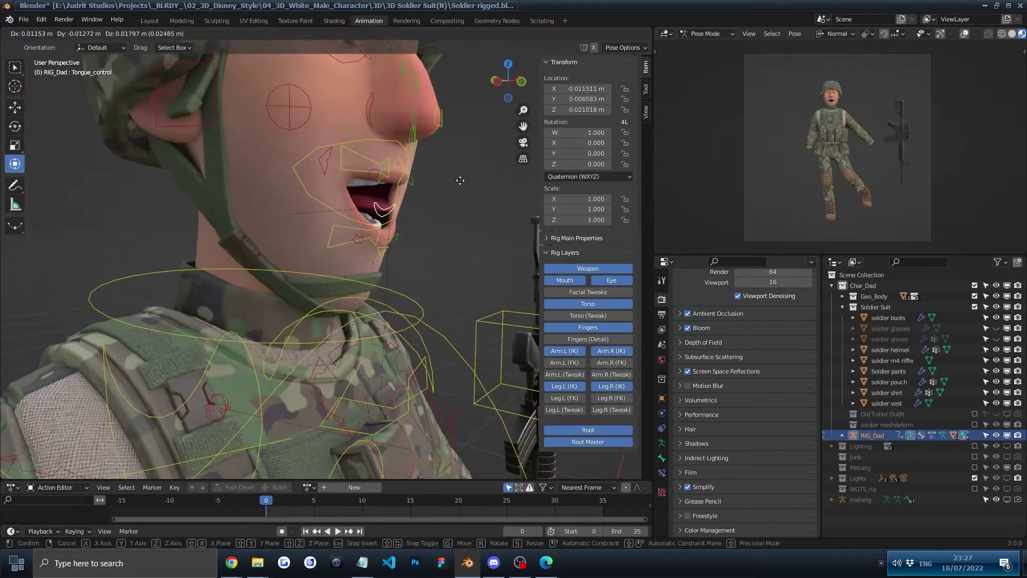
{"action": "left_click", "coordinate": [473, 182]}
{"action": "middle_click_drag", "start_coordinate": [473, 181], "coordinate": [262, 132]}
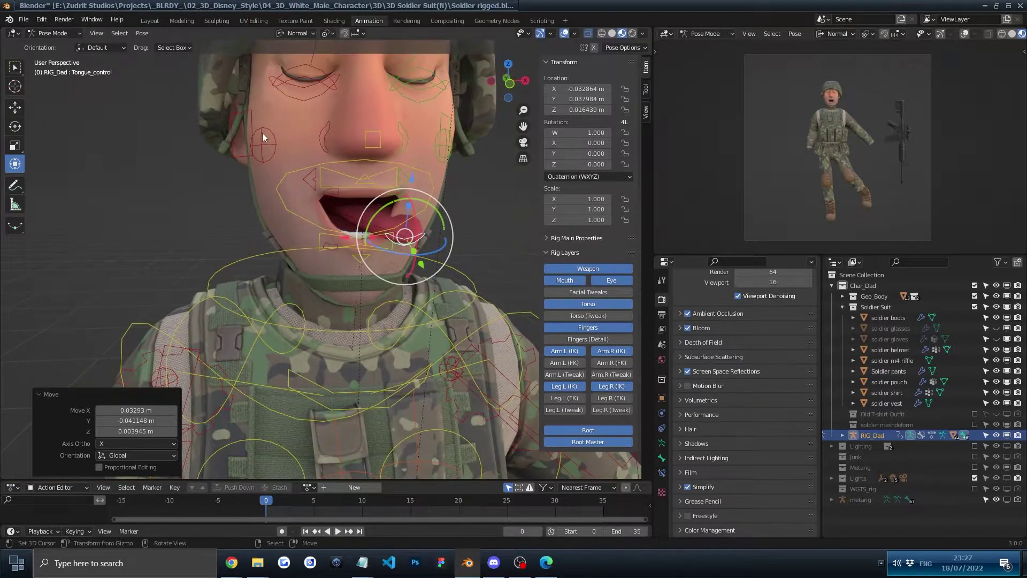
Puff out the right cheek by scaling its control by 1.357.
{"action": "left_click", "coordinate": [262, 133]}
{"action": "left_click", "coordinate": [329, 136]}
{"action": "scroll", "coordinate": [337, 139], "scroll_direction": "down", "scroll_amount": 3}
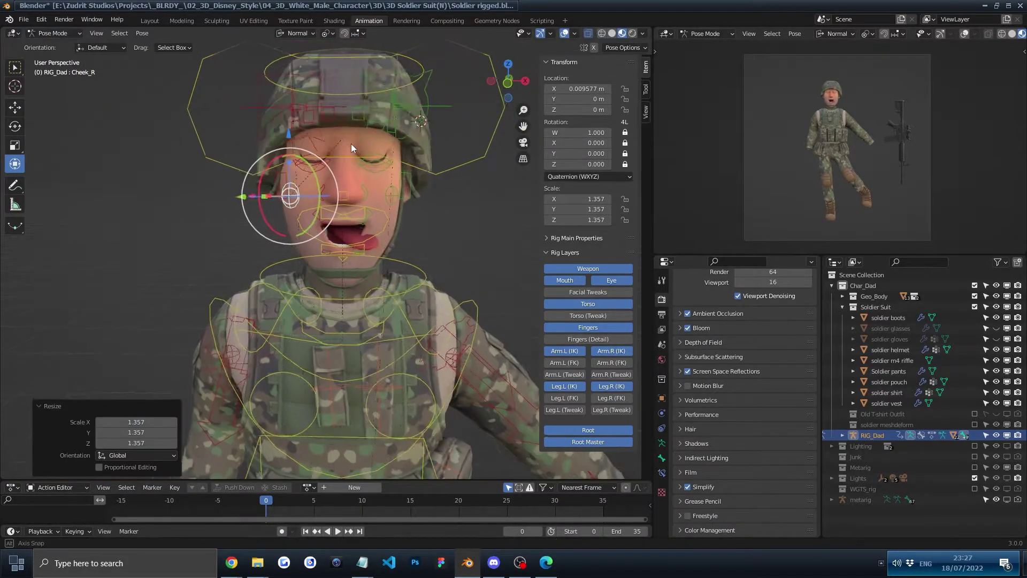
Try shifting the eye target sideways and tilting the head control.
{"action": "left_click", "coordinate": [434, 168]}
{"action": "scroll", "coordinate": [434, 166], "scroll_direction": "down", "scroll_amount": 2}
{"action": "key", "text": "g"}
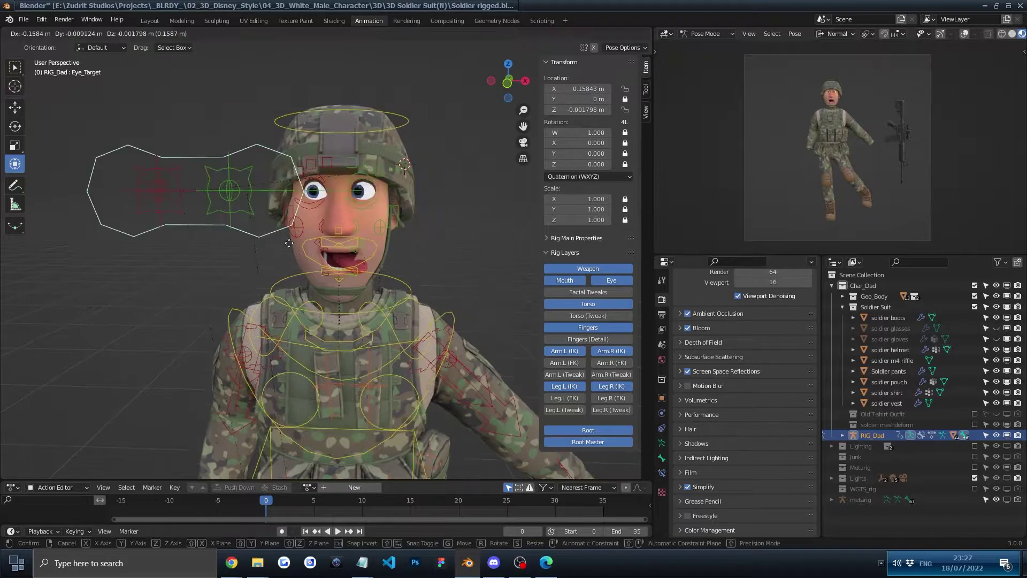
{"action": "right_click", "coordinate": [233, 245]}
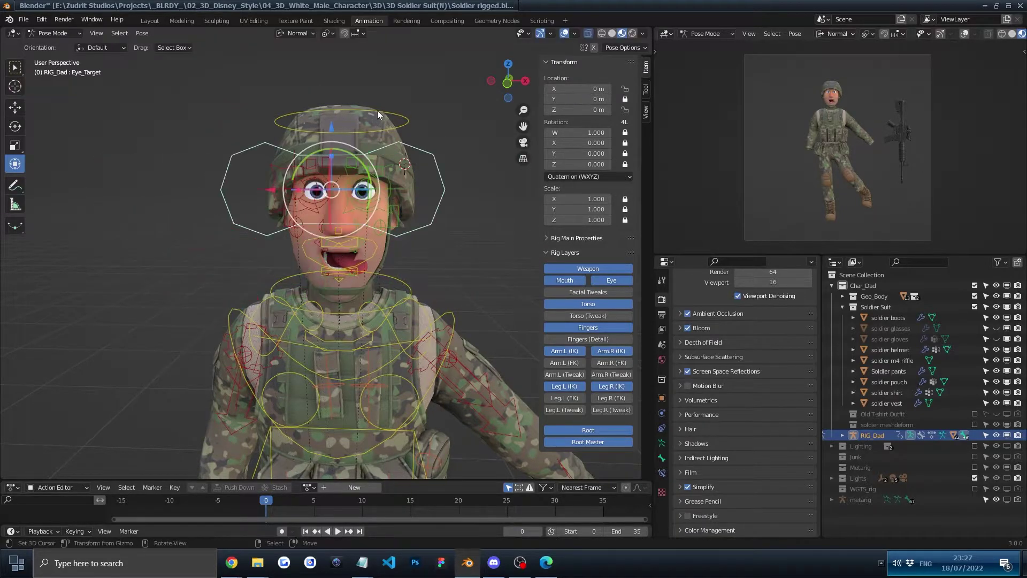
{"action": "left_click", "coordinate": [377, 111]}
{"action": "key", "text": "r"}
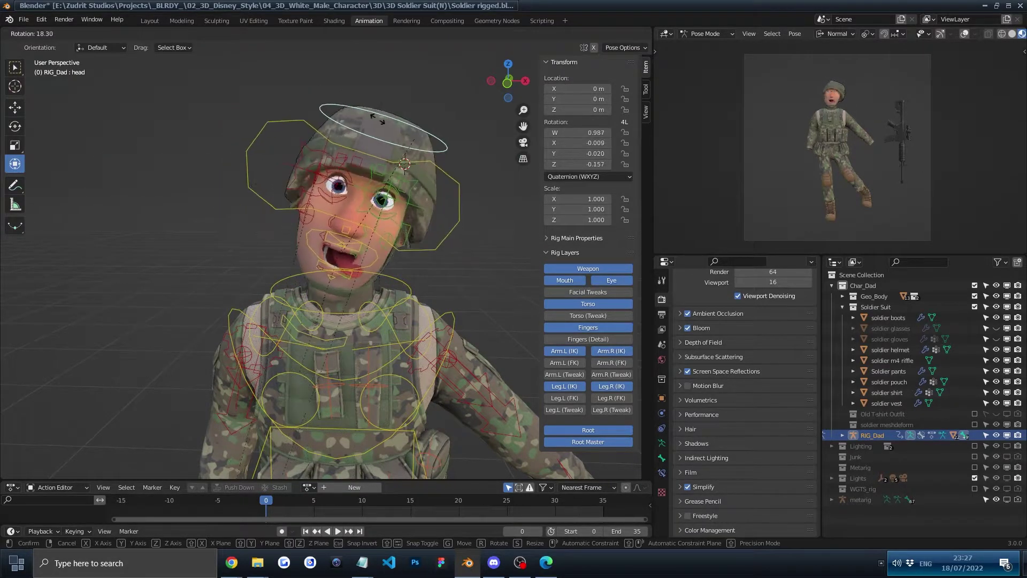
{"action": "key", "text": "Escape"}
{"action": "scroll", "coordinate": [408, 289], "scroll_direction": "down", "scroll_amount": 2}
{"action": "middle_click_drag", "start_coordinate": [409, 289], "coordinate": [367, 214]}
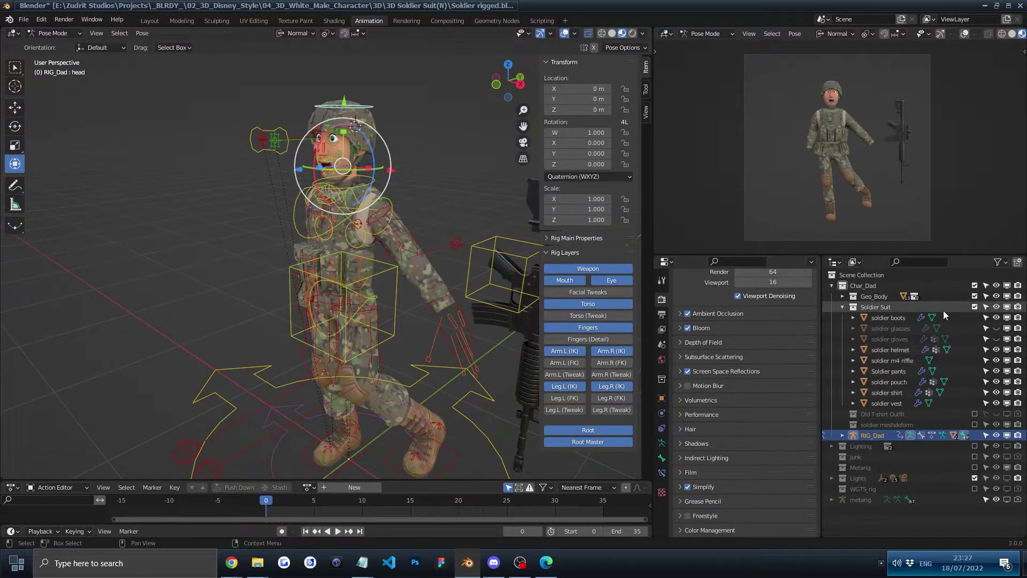
Exclude the Geo_Body collection from the view layer, try moving the torso control, and include the collection again.
{"action": "left_click", "coordinate": [974, 296]}
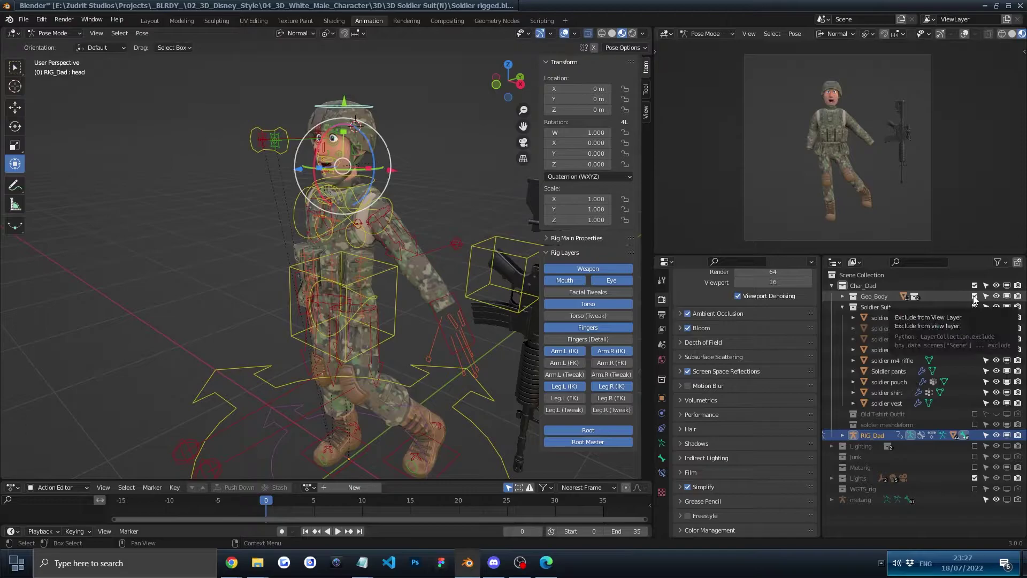
{"action": "key", "text": "g"}
{"action": "right_click", "coordinate": [374, 180]}
{"action": "right_click", "coordinate": [386, 264]}
{"action": "key", "text": "g"}
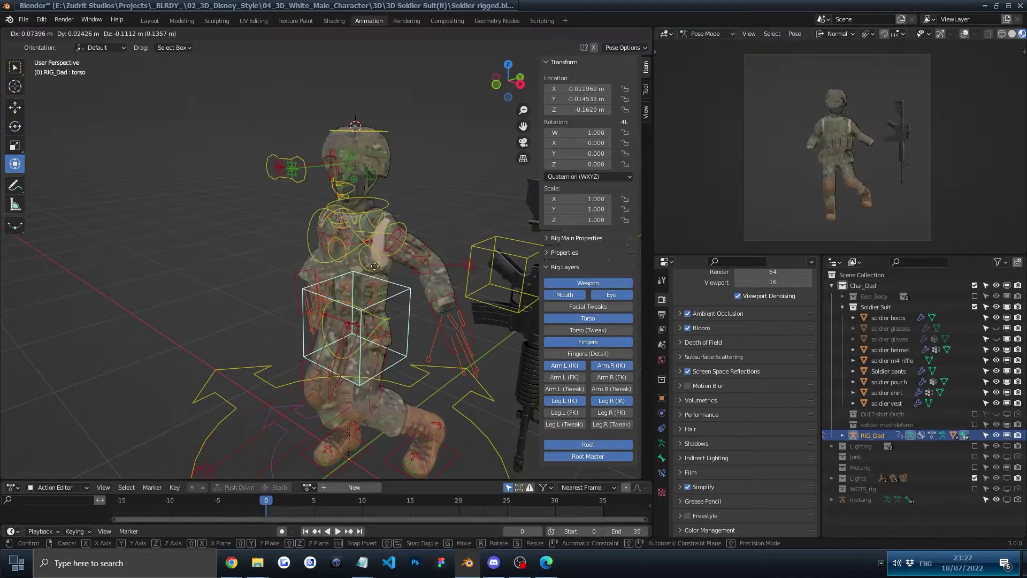
{"action": "right_click", "coordinate": [374, 262]}
{"action": "left_click", "coordinate": [974, 295]}
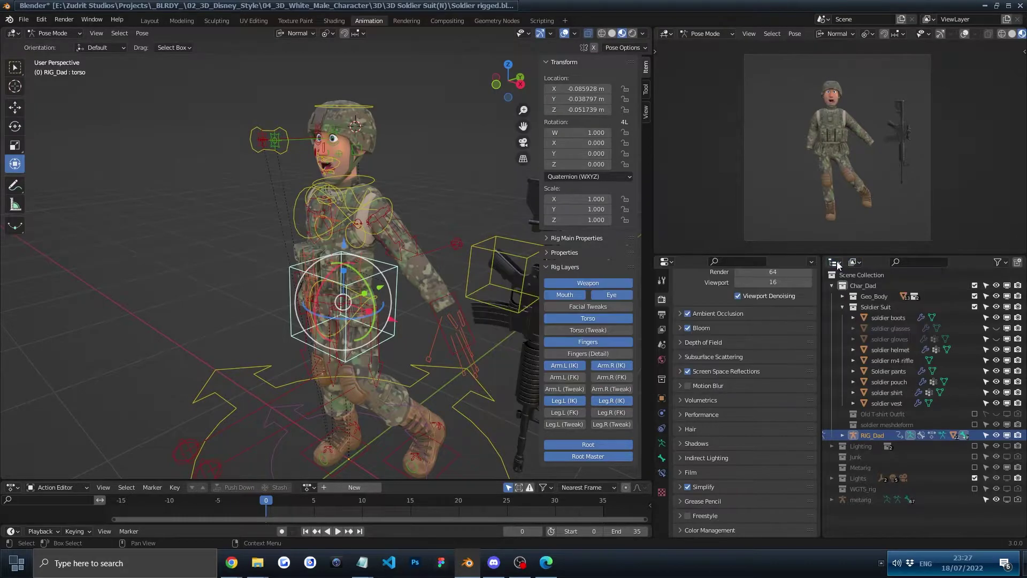
{"action": "left_click", "coordinate": [839, 262]}
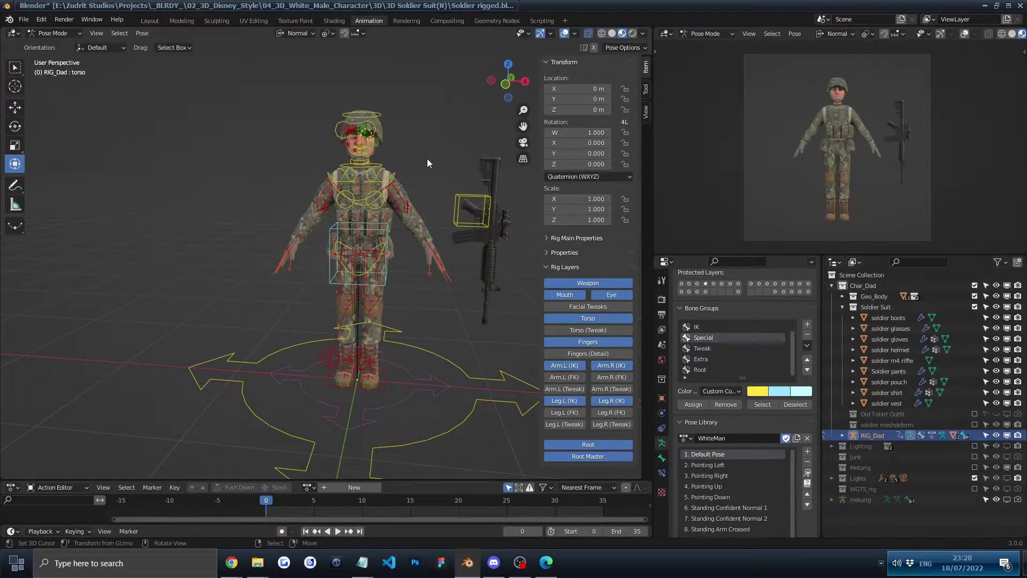
Switch the rig back to Object Mode and look over the WhiteMan pose library.
{"action": "key", "text": "Tab"}
{"action": "left_click", "coordinate": [351, 202]}
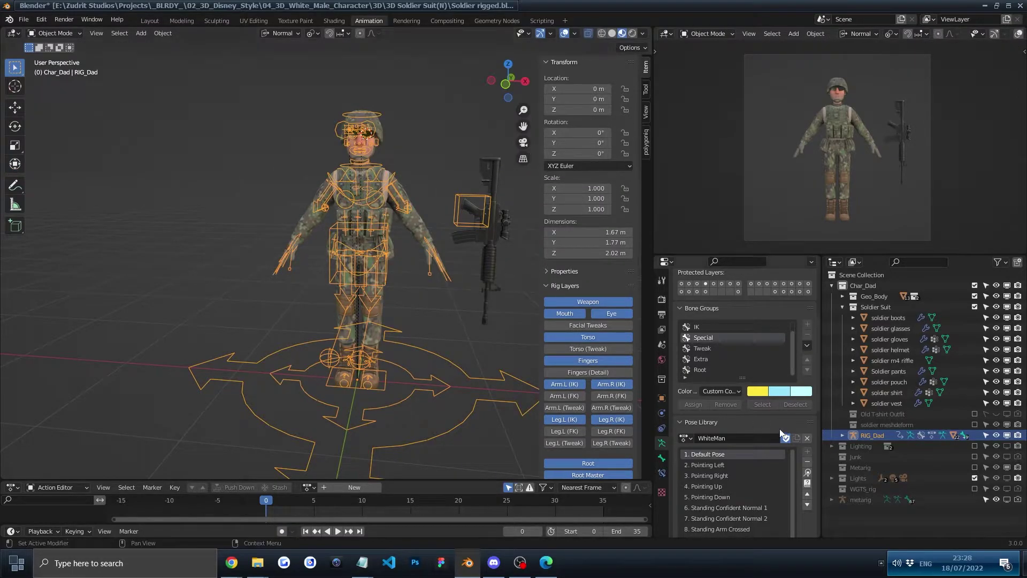
{"action": "scroll", "coordinate": [807, 470], "scroll_direction": "down", "scroll_amount": 5}
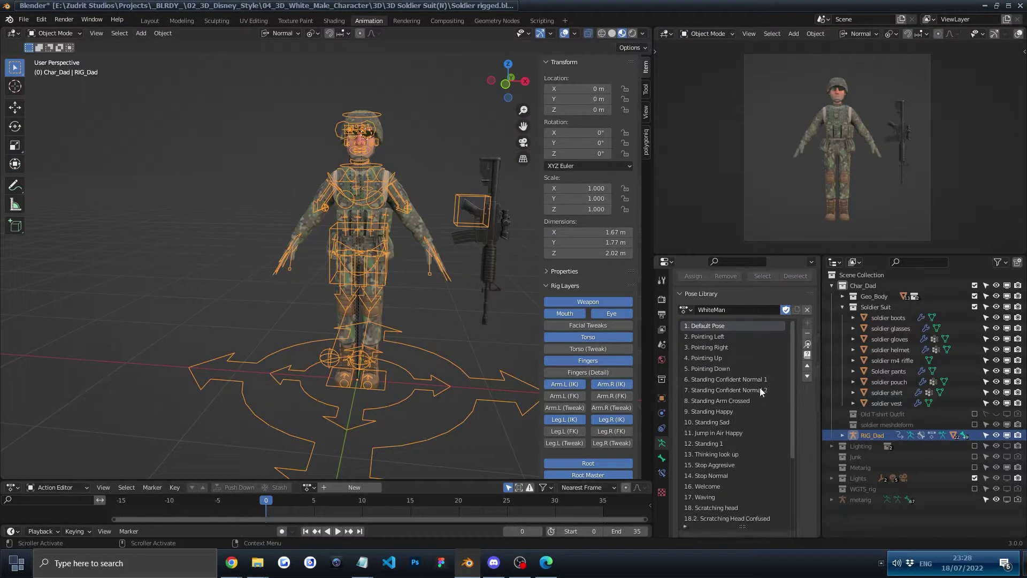
Apply the Pointing Down, Standing Happy and Jump in Air Happy poses from the WhiteMan library in turn.
{"action": "left_click", "coordinate": [765, 368]}
{"action": "left_click", "coordinate": [808, 345]}
{"action": "left_click", "coordinate": [736, 410]}
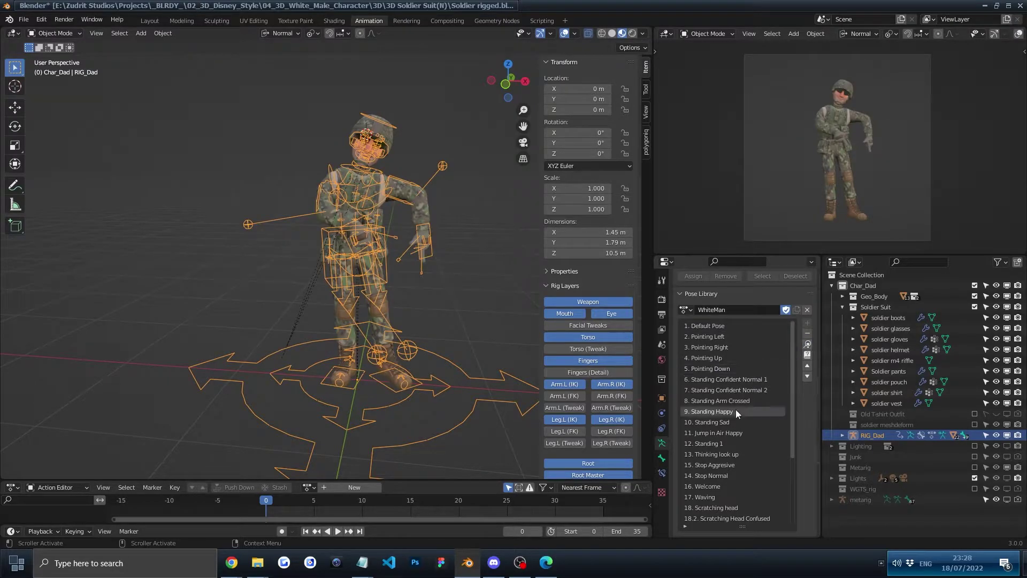
{"action": "left_click", "coordinate": [807, 345]}
{"action": "left_click", "coordinate": [740, 431]}
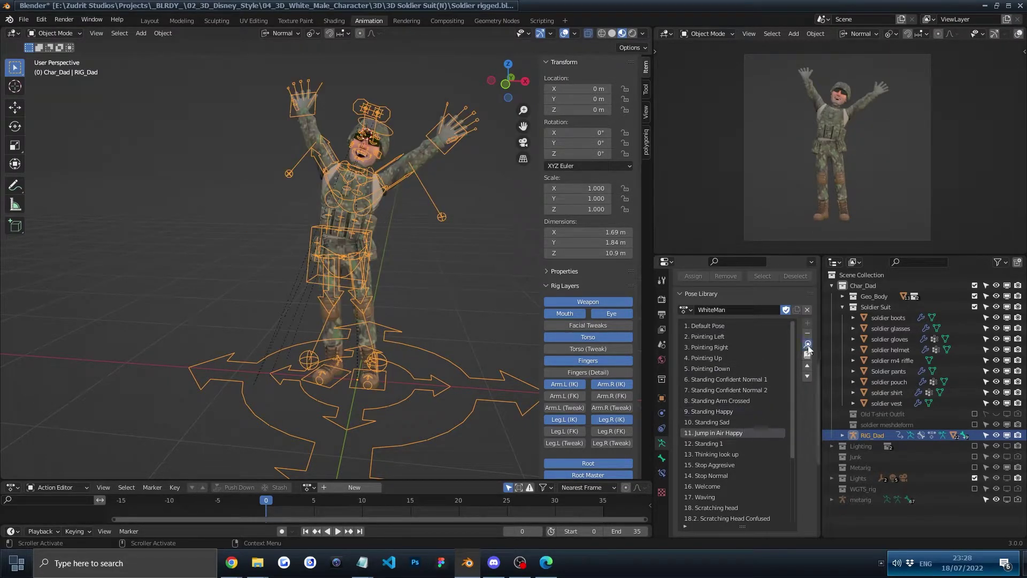
{"action": "left_click", "coordinate": [808, 345]}
Apply the Thinking look up pose, switch the rig to Pose Mode and return it to Object Mode.
{"action": "scroll", "coordinate": [749, 427], "scroll_direction": "down", "scroll_amount": 2}
{"action": "left_click", "coordinate": [745, 438]}
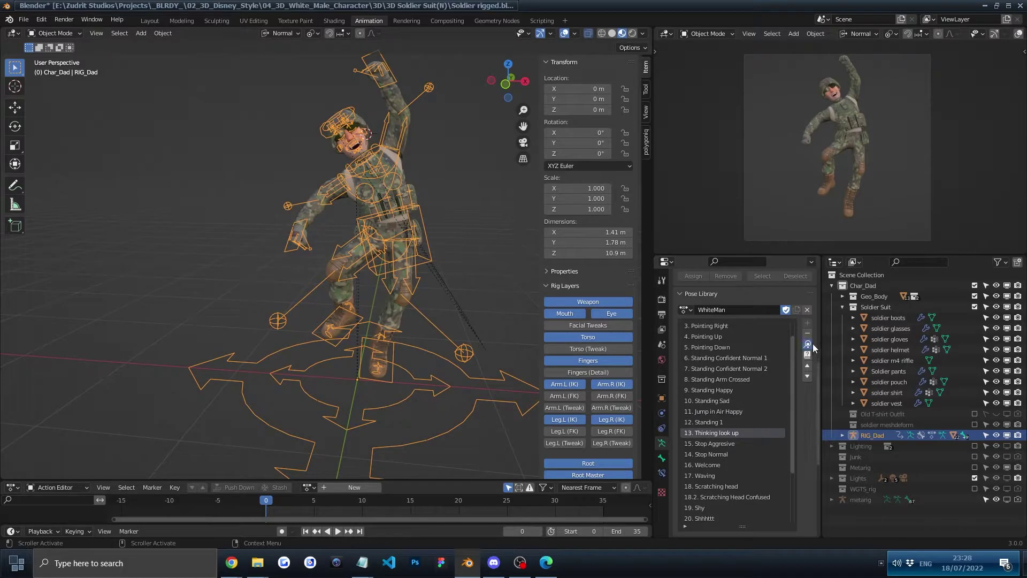
{"action": "left_click", "coordinate": [811, 344]}
{"action": "key", "text": "ctrl+Tab"}
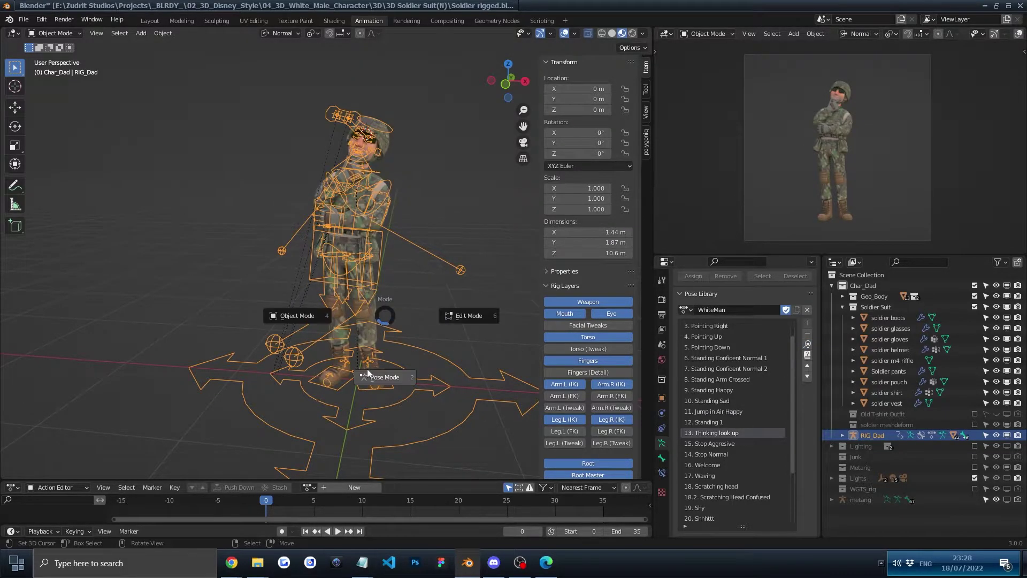
{"action": "left_click", "coordinate": [368, 373]}
{"action": "key", "text": "ctrl+Tab"}
{"action": "left_click", "coordinate": [287, 240]}
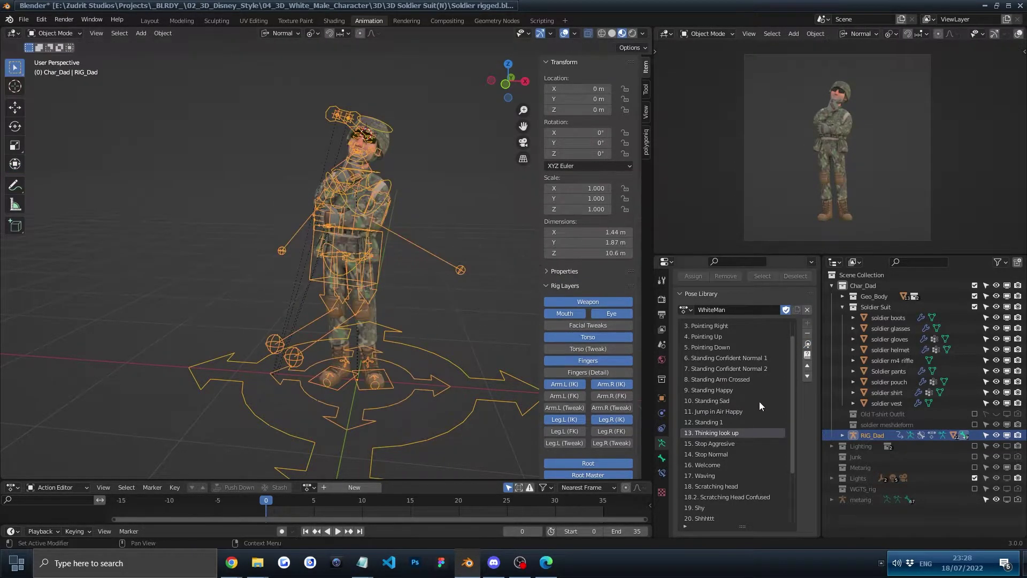
Apply the Standing Sad pose and after it the Standing Confident Normal 2 pose.
{"action": "left_click", "coordinate": [749, 401]}
{"action": "left_click", "coordinate": [807, 344]}
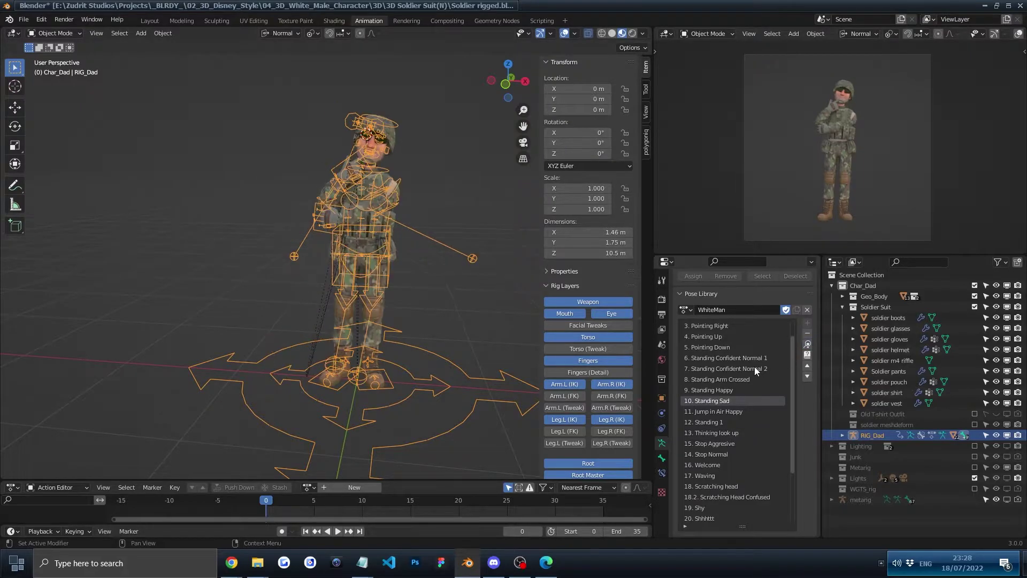
{"action": "left_click", "coordinate": [754, 368]}
{"action": "left_click", "coordinate": [811, 345]}
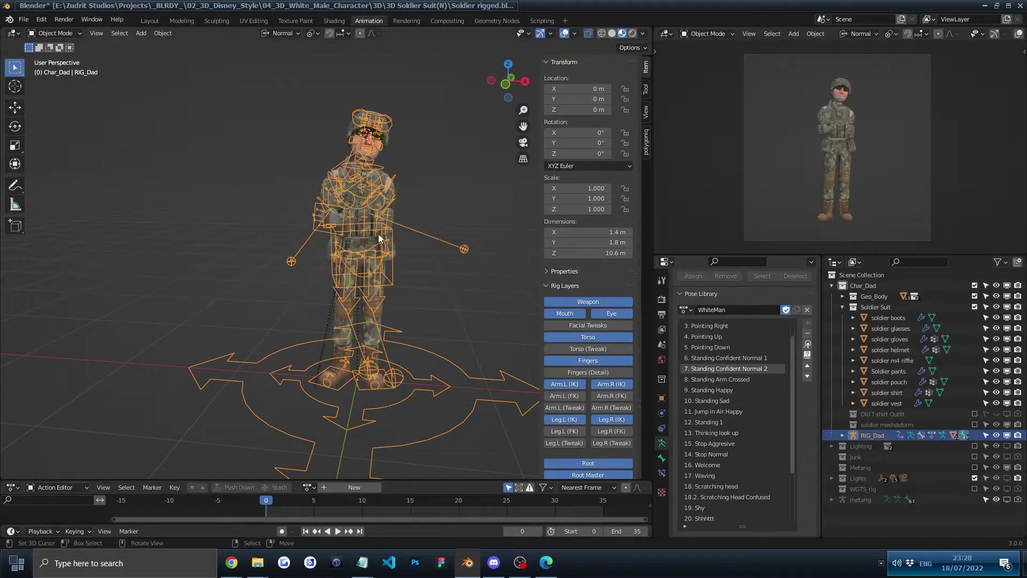
Try the Standing Happy pose in Pose Mode, return to Object Mode and apply the On Guard pose.
{"action": "key", "text": "ctrl+Tab"}
{"action": "left_click", "coordinate": [398, 176]}
{"action": "left_click", "coordinate": [743, 390]}
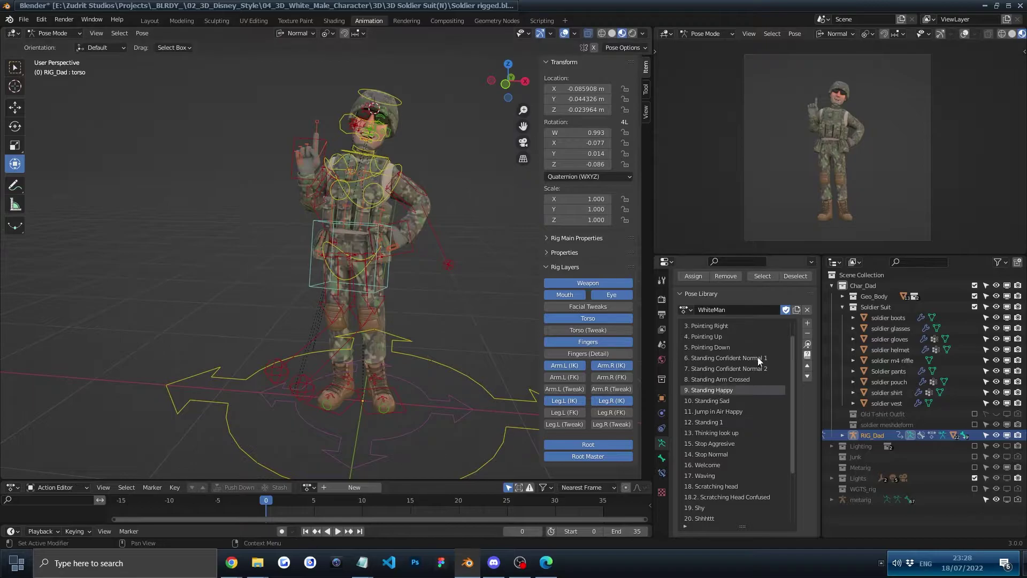
{"action": "left_click", "coordinate": [808, 345]}
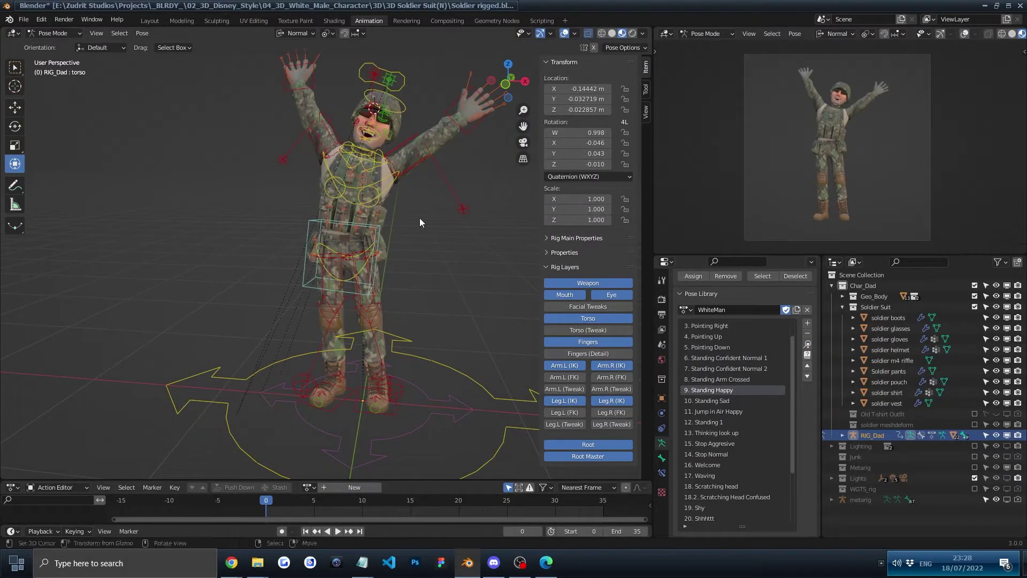
{"action": "left_click", "coordinate": [393, 113]}
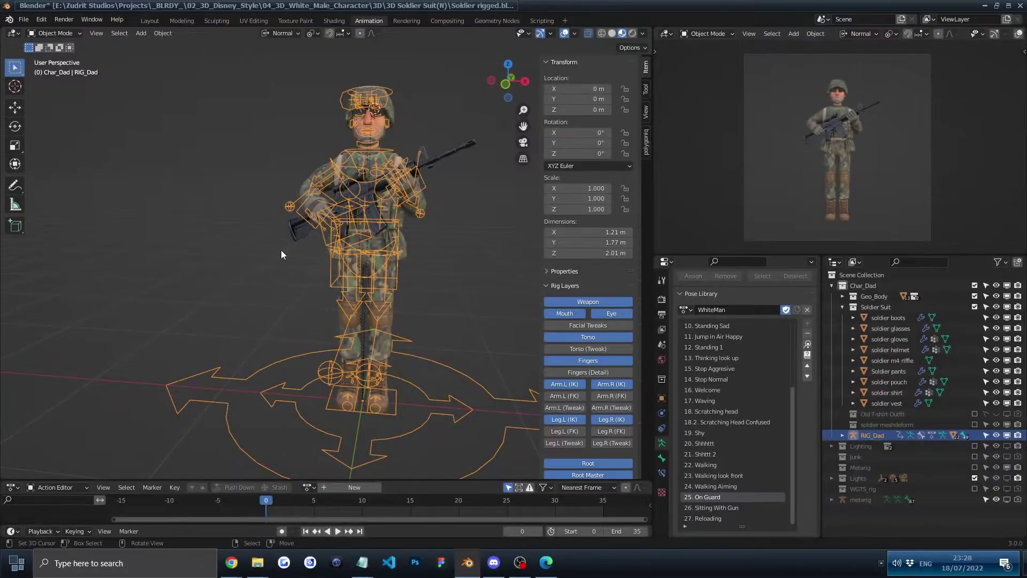
{"action": "middle_click_drag", "start_coordinate": [364, 261], "coordinate": [333, 261]}
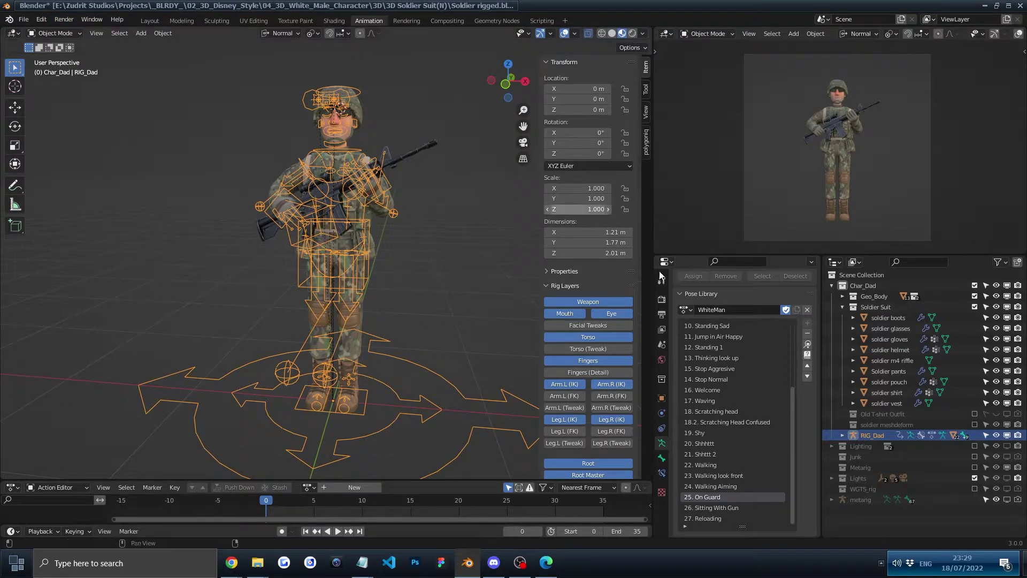
Switch the render engine to Cycles and look over the render and output settings.
{"action": "left_click", "coordinate": [661, 299]}
{"action": "left_click", "coordinate": [662, 314]}
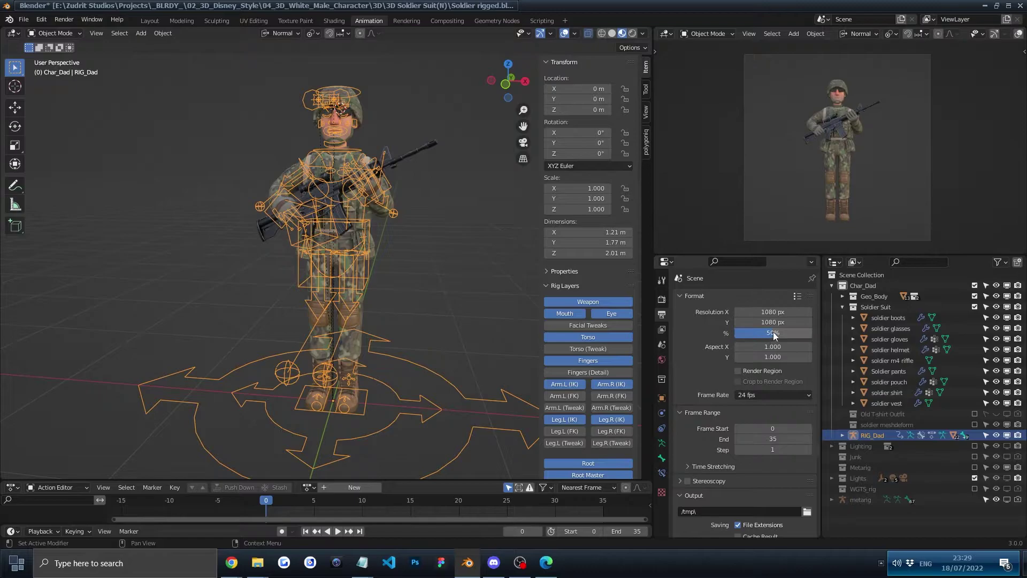
{"action": "left_click", "coordinate": [662, 301]}
{"action": "left_click", "coordinate": [770, 298]}
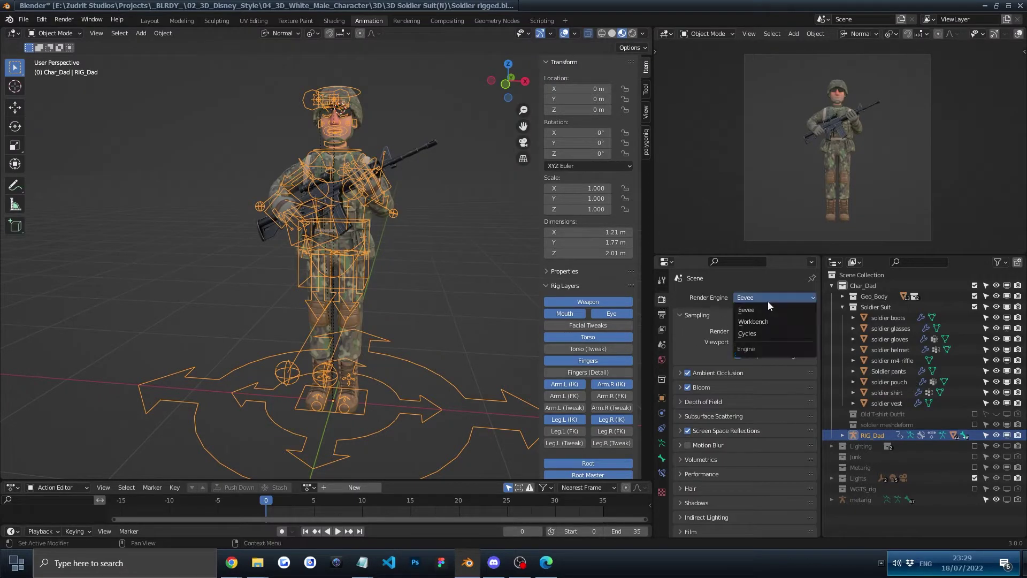
{"action": "left_click", "coordinate": [756, 331]}
{"action": "scroll", "coordinate": [777, 518], "scroll_direction": "down", "scroll_amount": 5}
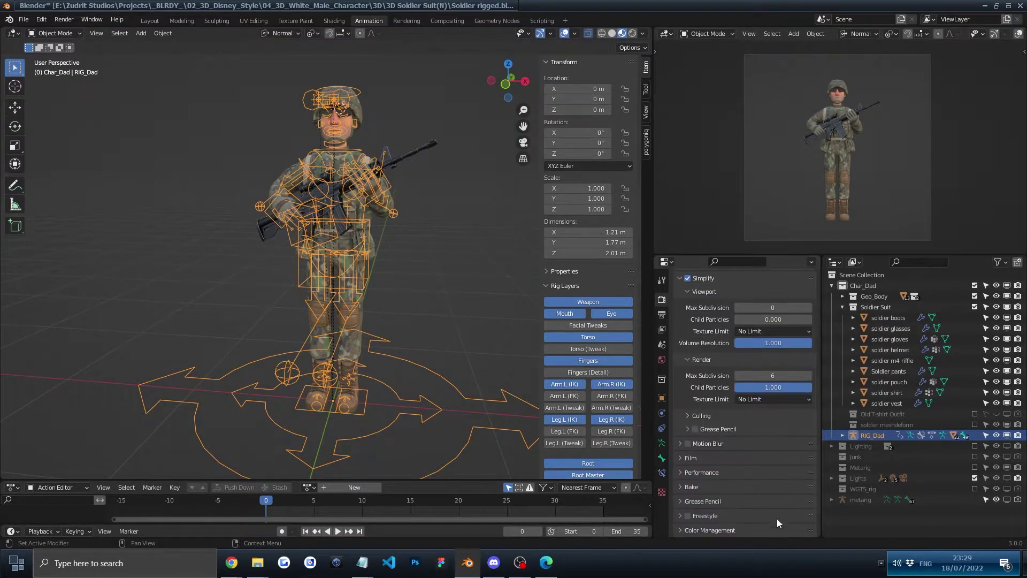
{"action": "left_click", "coordinate": [662, 316]}
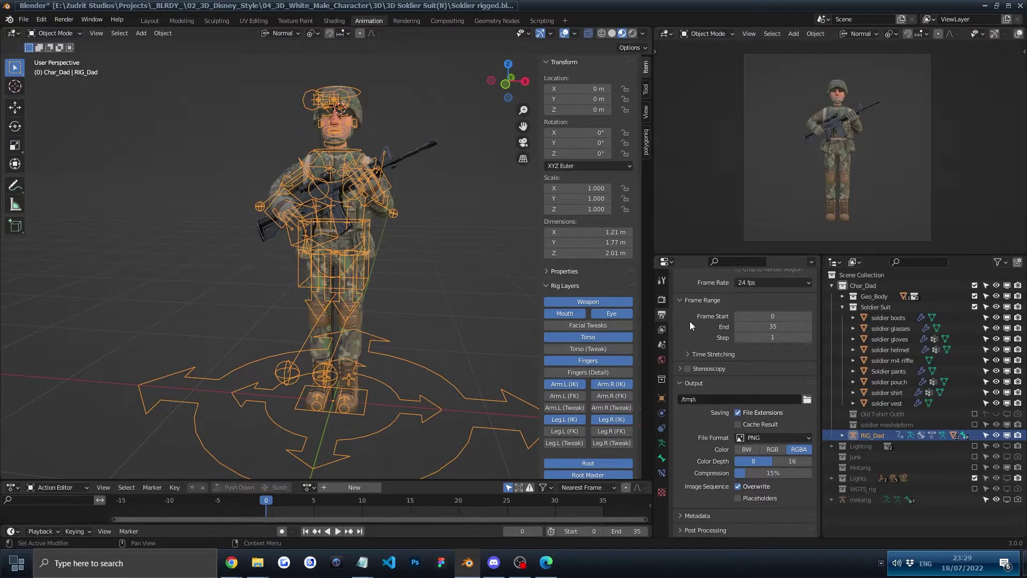
Render the current frame of the On Guard pose and enlarge the render window.
{"action": "left_click", "coordinate": [63, 19]}
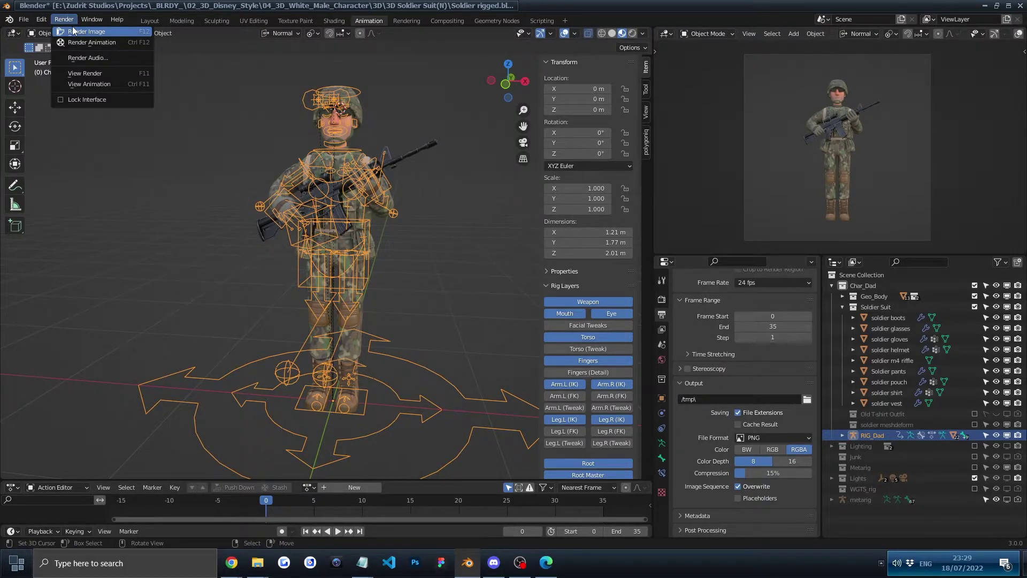
{"action": "left_click", "coordinate": [74, 31]}
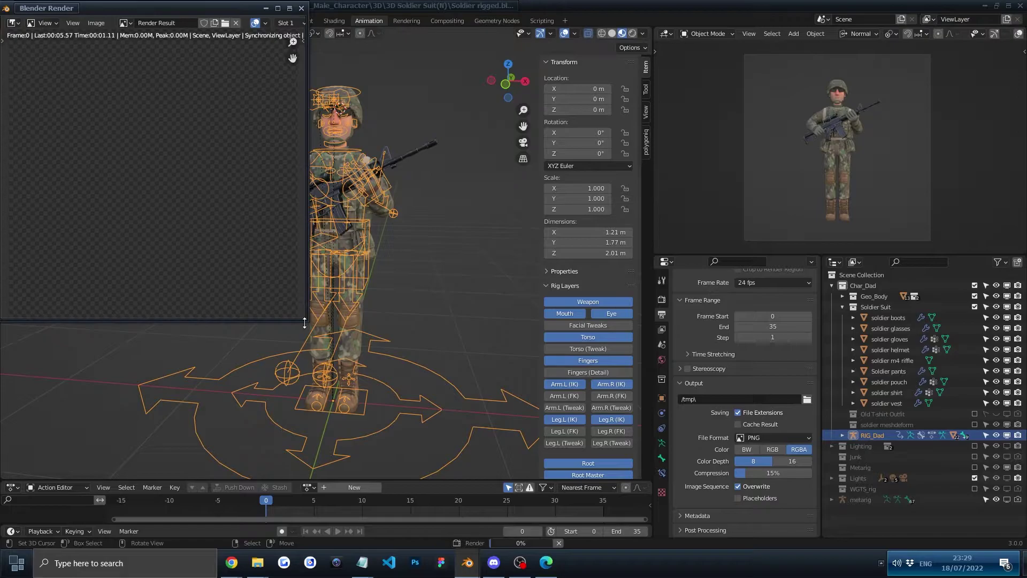
{"action": "left_click_drag", "start_coordinate": [305, 323], "coordinate": [504, 431]}
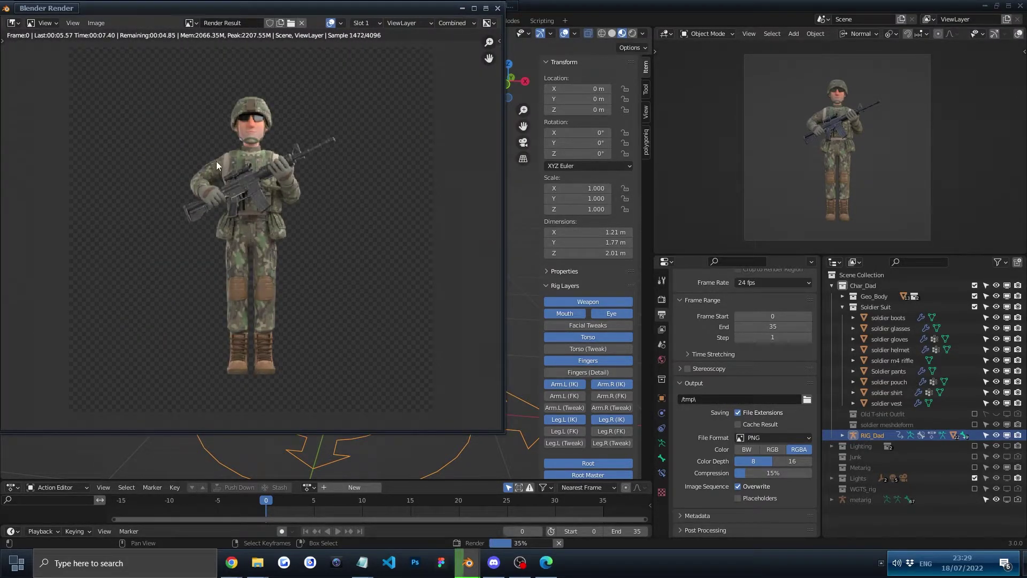
{"action": "scroll", "coordinate": [246, 156], "scroll_direction": "down", "scroll_amount": 1}
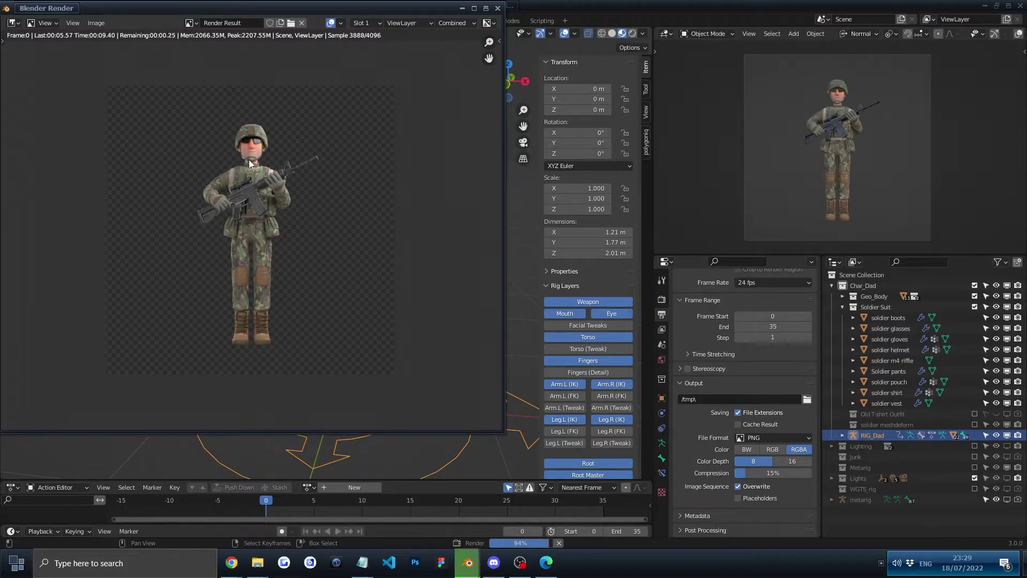
Open the Save As dialog for the rendered image and leave it.
{"action": "left_click", "coordinate": [96, 23]}
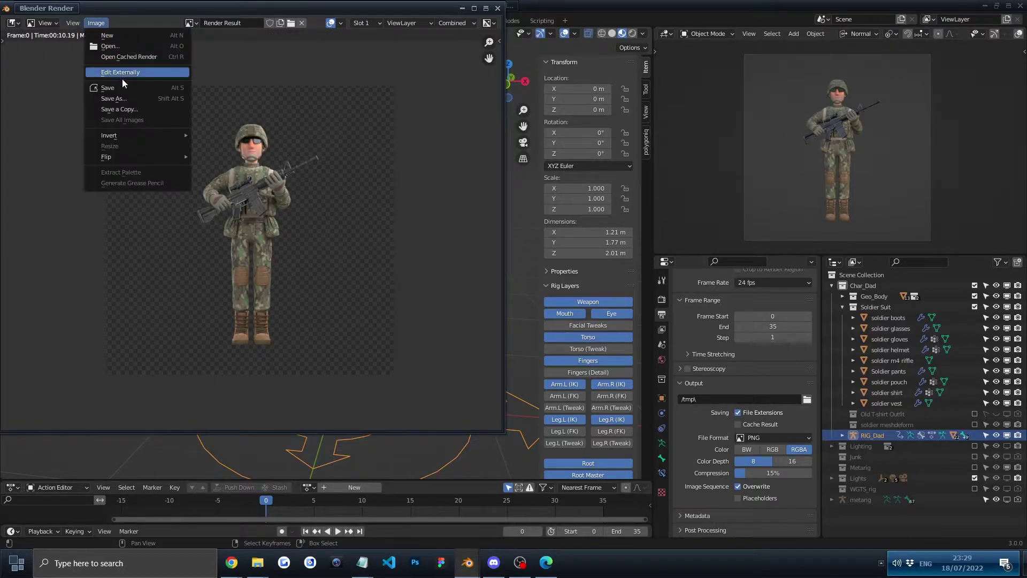
{"action": "left_click", "coordinate": [123, 99]}
{"action": "left_click", "coordinate": [971, 397]}
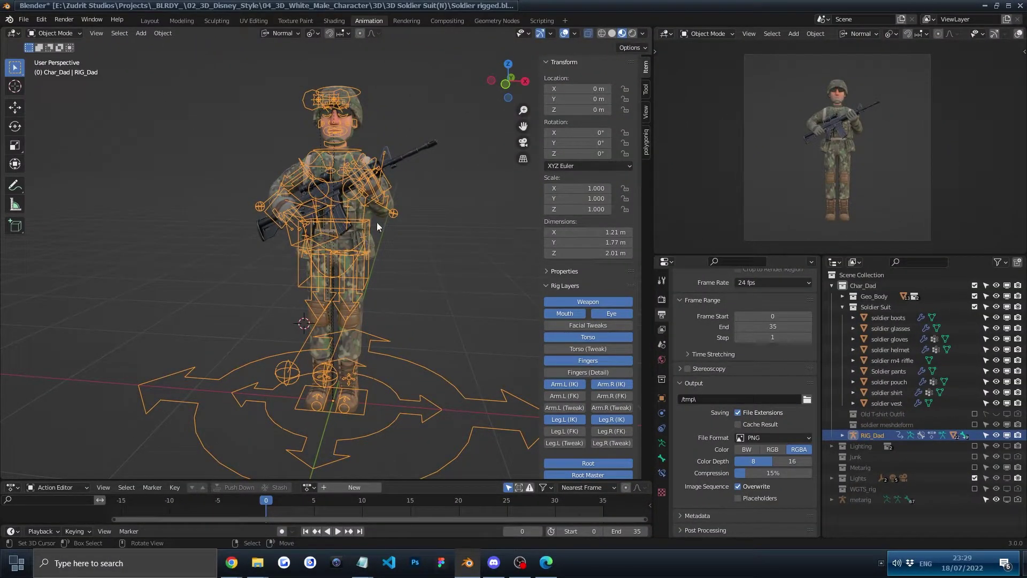
Apply the Default Pose from the WhiteMan pose library and switch the rig to Pose Mode.
{"action": "scroll", "coordinate": [377, 223], "scroll_direction": "down", "scroll_amount": 4}
{"action": "middle_click_drag", "start_coordinate": [416, 222], "coordinate": [425, 231]}
{"action": "left_click", "coordinate": [661, 443]}
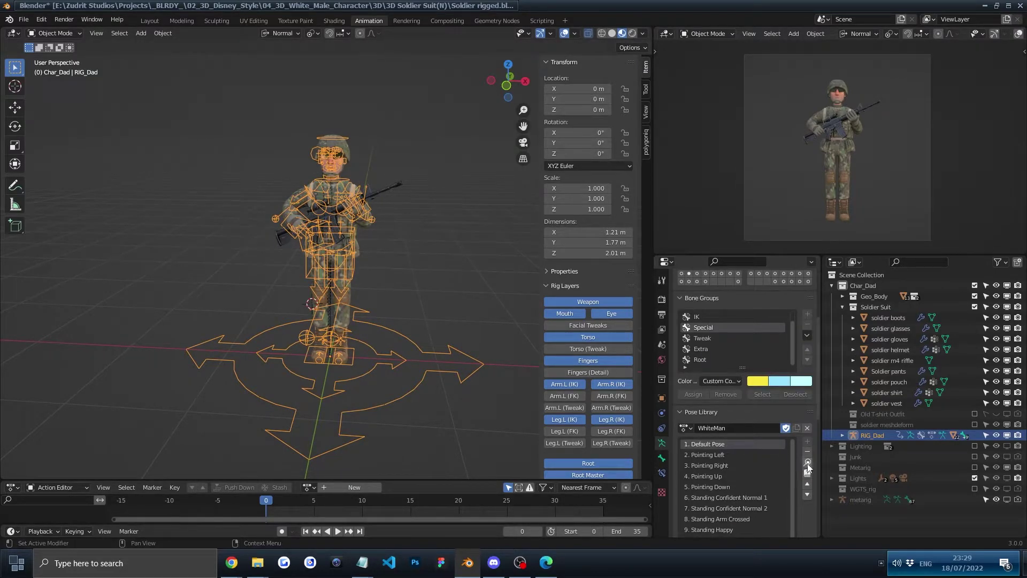
{"action": "scroll", "coordinate": [808, 461], "scroll_direction": "down", "scroll_amount": 1}
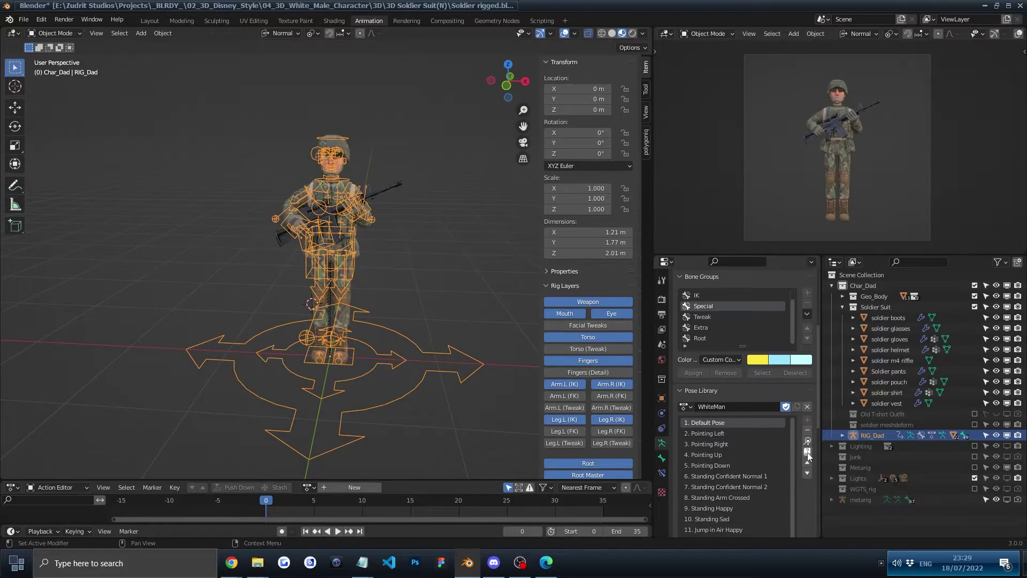
{"action": "left_click", "coordinate": [807, 449]}
{"action": "middle_click_drag", "start_coordinate": [419, 236], "coordinate": [364, 204]}
{"action": "key", "text": "ctrl+Tab"}
{"action": "left_click", "coordinate": [367, 290]}
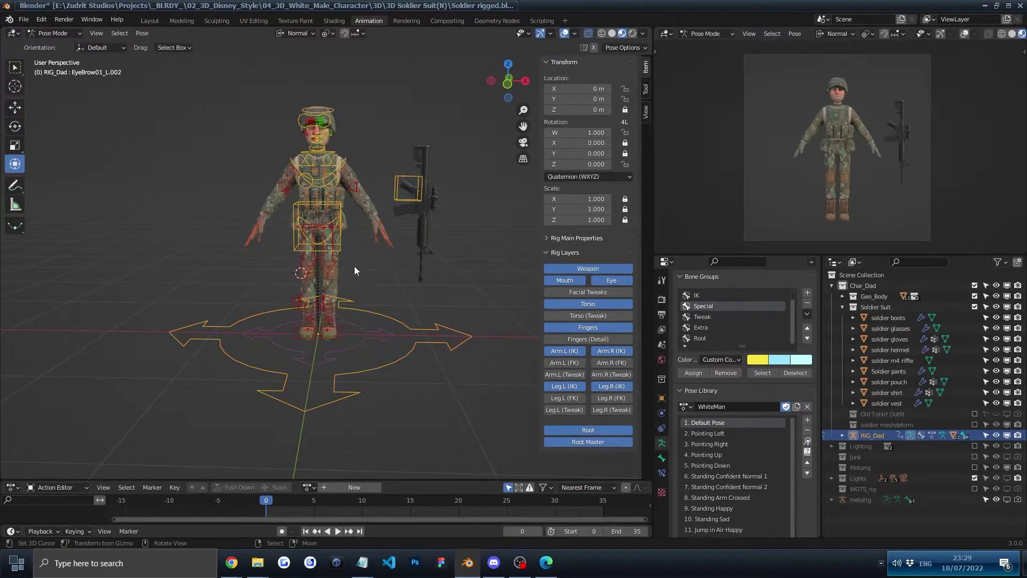
Move the rifle's control about -0.96 m in X, -0.52 m in Y and 0.12 m in Z, beside the soldier's right arm.
{"action": "left_click", "coordinate": [339, 219]}
{"action": "middle_click_drag", "start_coordinate": [340, 219], "coordinate": [397, 223]}
{"action": "left_click", "coordinate": [359, 176]}
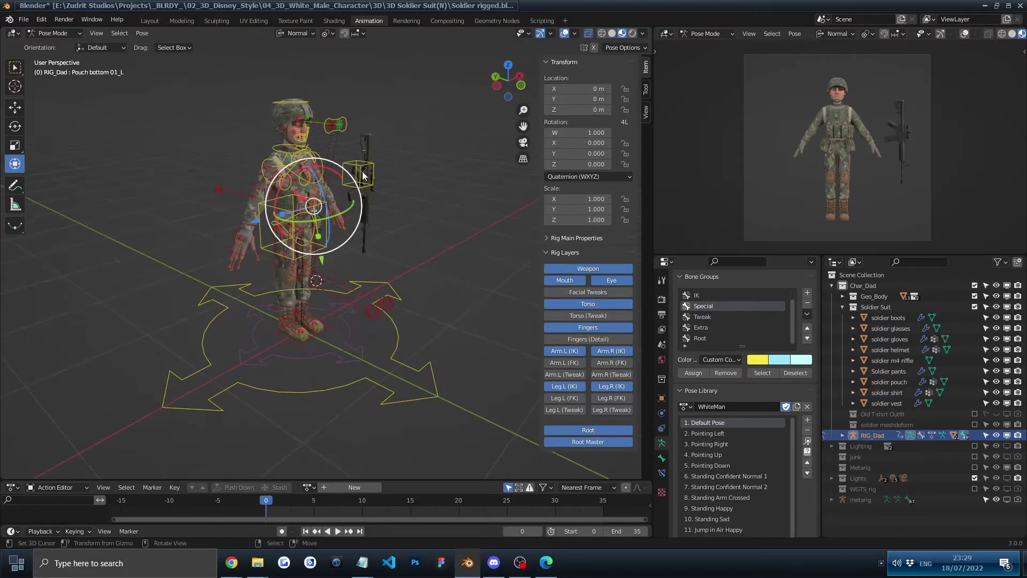
{"action": "middle_click_drag", "start_coordinate": [358, 176], "coordinate": [286, 171]}
{"action": "key", "text": "g"}
{"action": "left_click", "coordinate": [202, 154]}
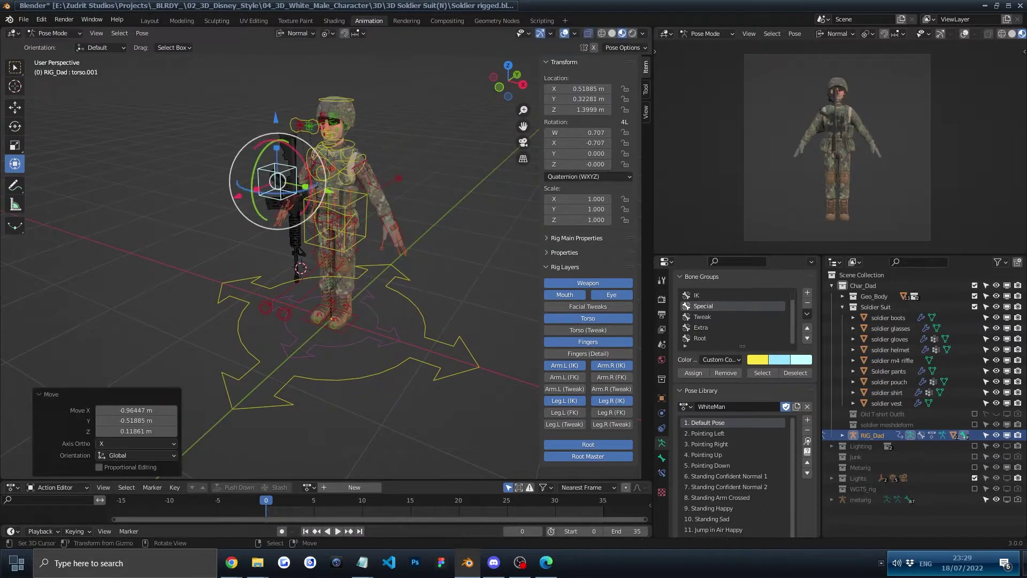
Rotate the rifle's control about 75.7° in the view, and try further rotations around X and Z.
{"action": "key", "text": "r"}
{"action": "left_click", "coordinate": [332, 128]}
{"action": "key", "text": "r"}
{"action": "key", "text": "x"}
{"action": "right_click", "coordinate": [377, 211]}
{"action": "key", "text": "r"}
{"action": "key", "text": "z"}
{"action": "key", "text": "z"}
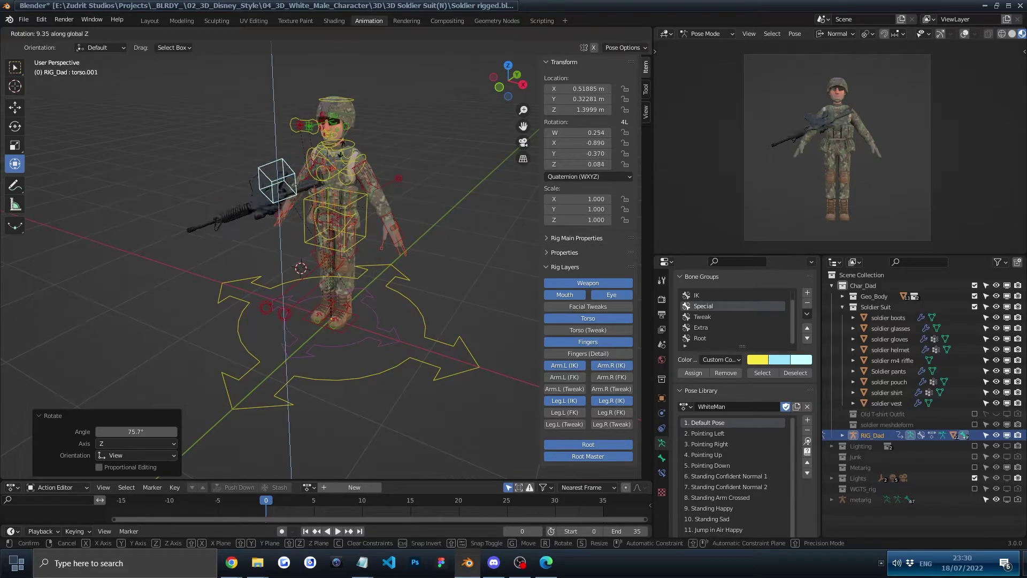
{"action": "right_click", "coordinate": [326, 112]}
Set the transform orientation to Cursor and rotate the rifle's control about 148° in the side view.
{"action": "left_click", "coordinate": [300, 34]}
{"action": "left_click", "coordinate": [301, 109]}
{"action": "middle_click_drag", "start_coordinate": [396, 214], "coordinate": [308, 214]}
{"action": "scroll", "coordinate": [332, 214], "scroll_direction": "up", "scroll_amount": 5}
{"action": "key", "text": "r"}
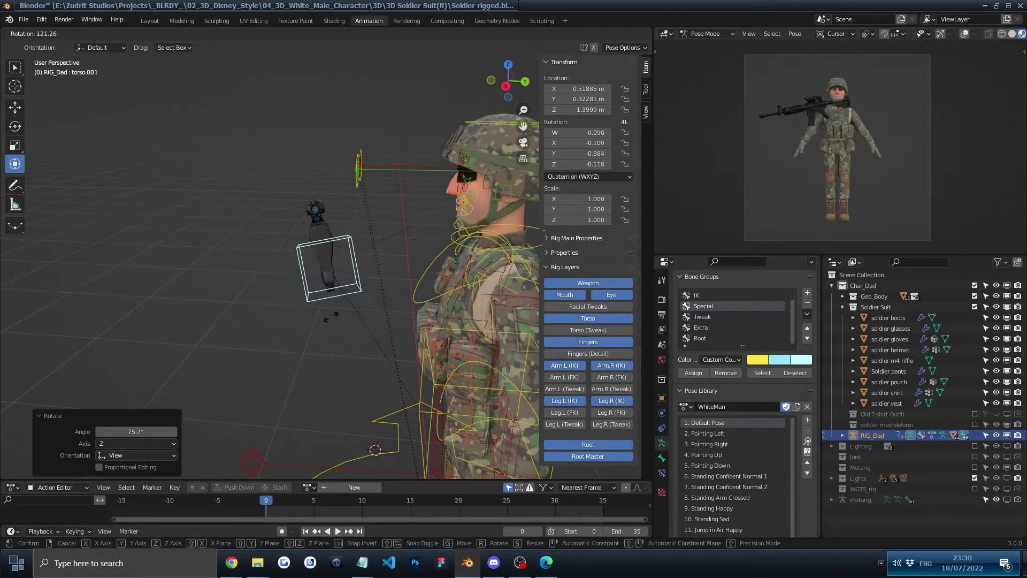
{"action": "left_click", "coordinate": [422, 246]}
Rotate the rifle's control about 78.9° around the cursor's Y axis.
{"action": "key", "text": "r"}
{"action": "key", "text": "z"}
{"action": "key", "text": "z"}
{"action": "key", "text": "y"}
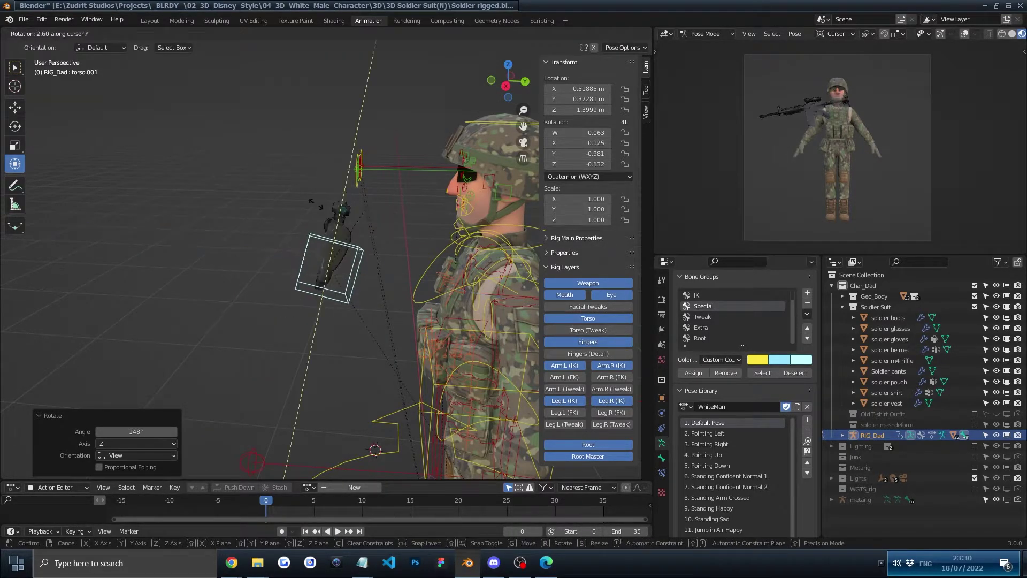
{"action": "left_click", "coordinate": [327, 190]}
Set the transform orientation to Global and move the rifle's control toward the soldier's chest.
{"action": "middle_click_drag", "start_coordinate": [353, 177], "coordinate": [486, 199]}
{"action": "key", "text": "KP_Decimal"}
{"action": "left_click", "coordinate": [296, 33]}
{"action": "left_click", "coordinate": [294, 56]}
{"action": "middle_click_drag", "start_coordinate": [287, 224], "coordinate": [393, 160]}
{"action": "key", "text": "g"}
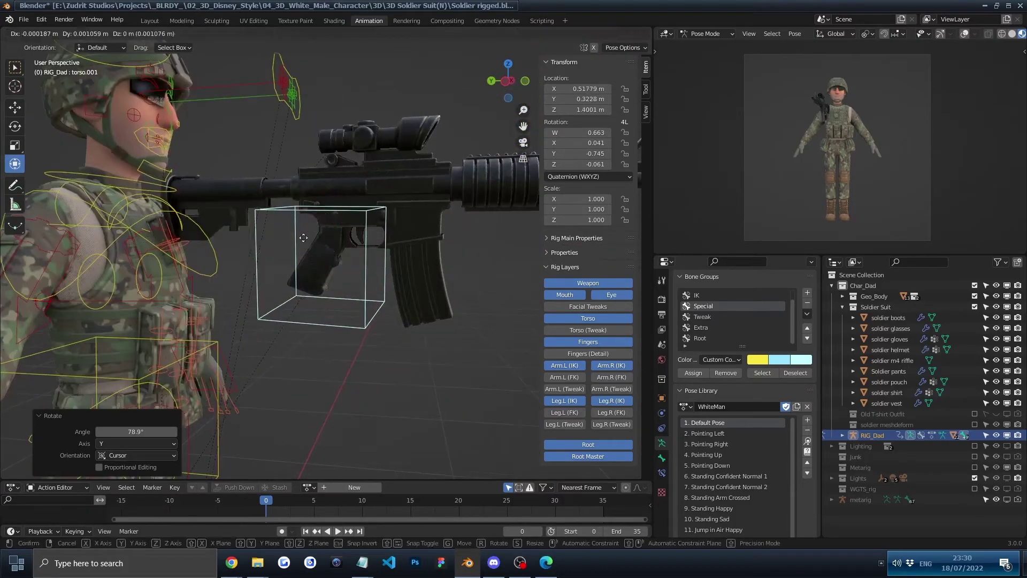
{"action": "left_click", "coordinate": [292, 268]}
Move the rifle's control closer to the soldier's right side and rotate it about 0.13° around global Z.
{"action": "middle_click_drag", "start_coordinate": [328, 271], "coordinate": [268, 280]}
{"action": "key", "text": "g"}
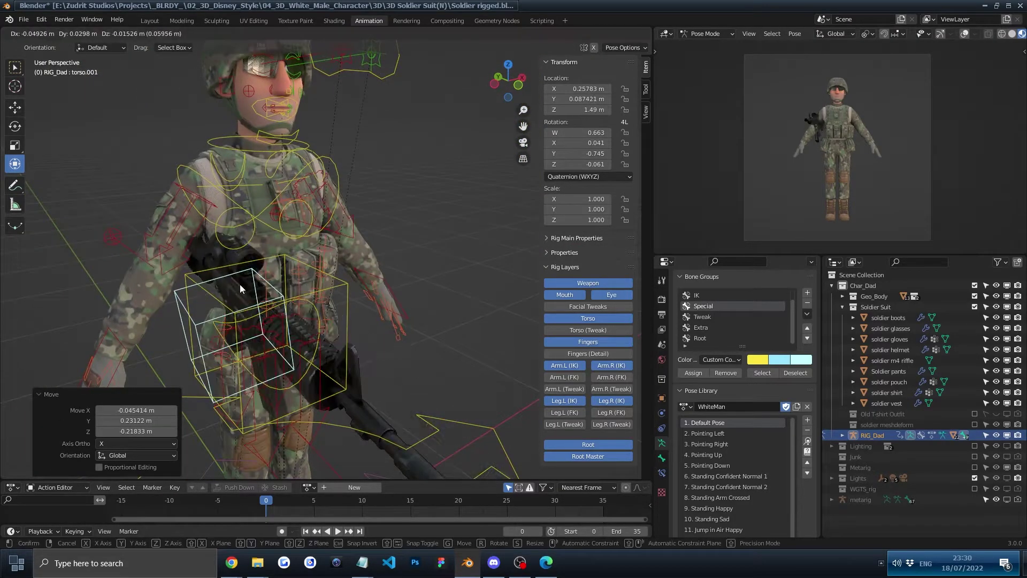
{"action": "left_click", "coordinate": [256, 286]}
{"action": "key", "text": "r"}
{"action": "key", "text": "z"}
{"action": "left_click", "coordinate": [345, 244]}
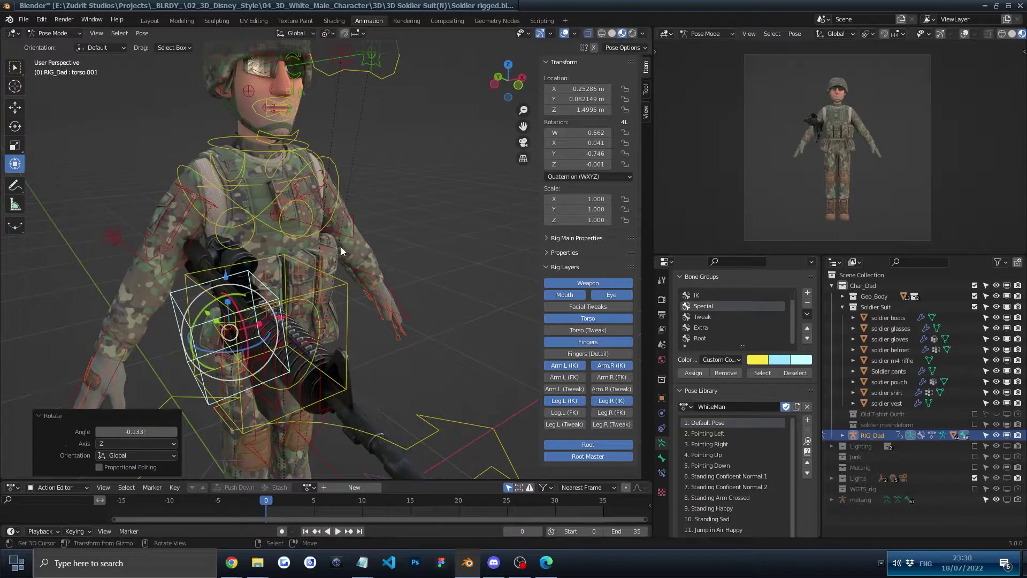
Raise the rifle's control about 0.12 m and rotate it around the global X axis.
{"action": "key", "text": "g"}
{"action": "left_click", "coordinate": [338, 187]}
{"action": "key", "text": "r"}
{"action": "key", "text": "x"}
{"action": "key", "text": "y"}
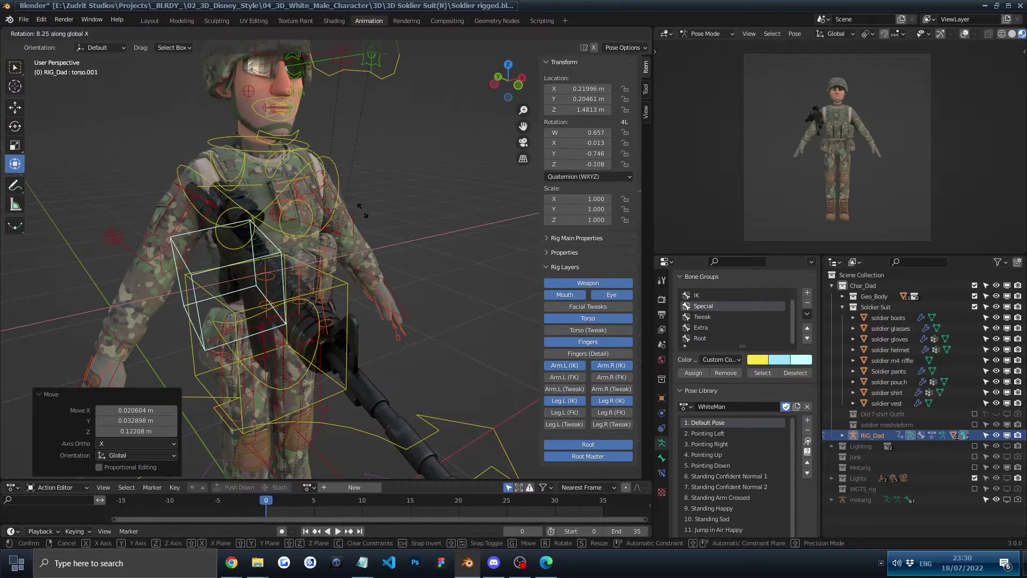
{"action": "left_click", "coordinate": [367, 225]}
Move the right hand's IK control up to the rifle's handguard and rotate it about -103°.
{"action": "mouse_move", "coordinate": [367, 225]}
{"action": "middle_mouse_down"}
{"action": "mouse_move", "coordinate": [268, 213]}
{"action": "mouse_move", "coordinate": [289, 228]}
{"action": "mouse_move", "coordinate": [355, 232]}
{"action": "middle_mouse_up"}
{"action": "key", "text": "g"}
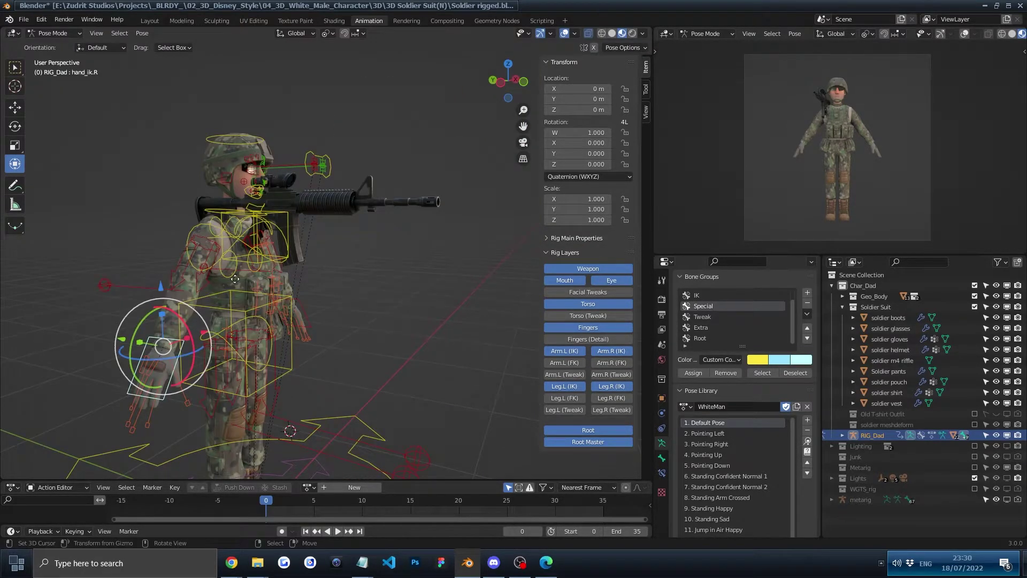
{"action": "key", "text": "g"}
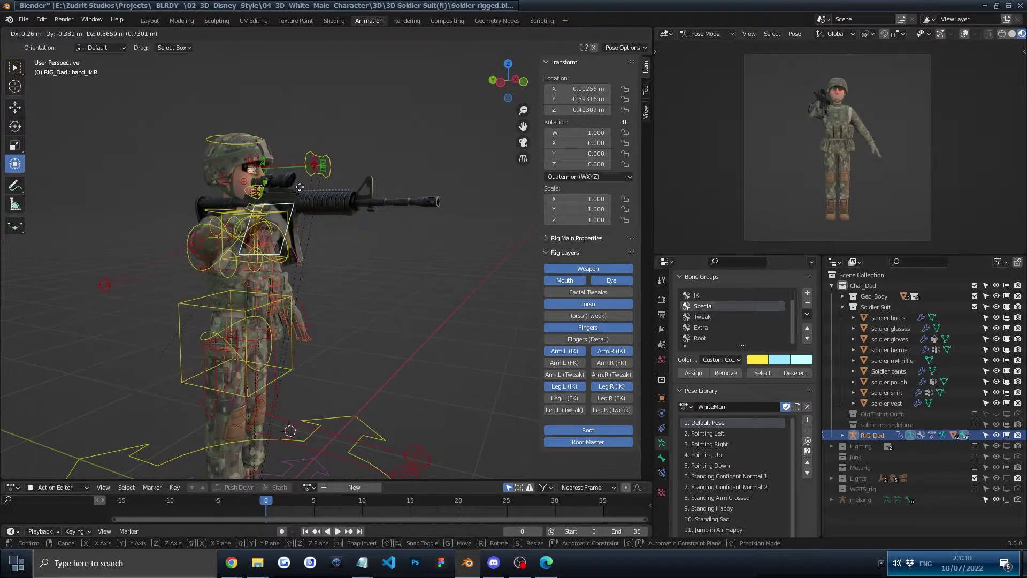
{"action": "left_click", "coordinate": [349, 144]}
{"action": "key", "text": "r"}
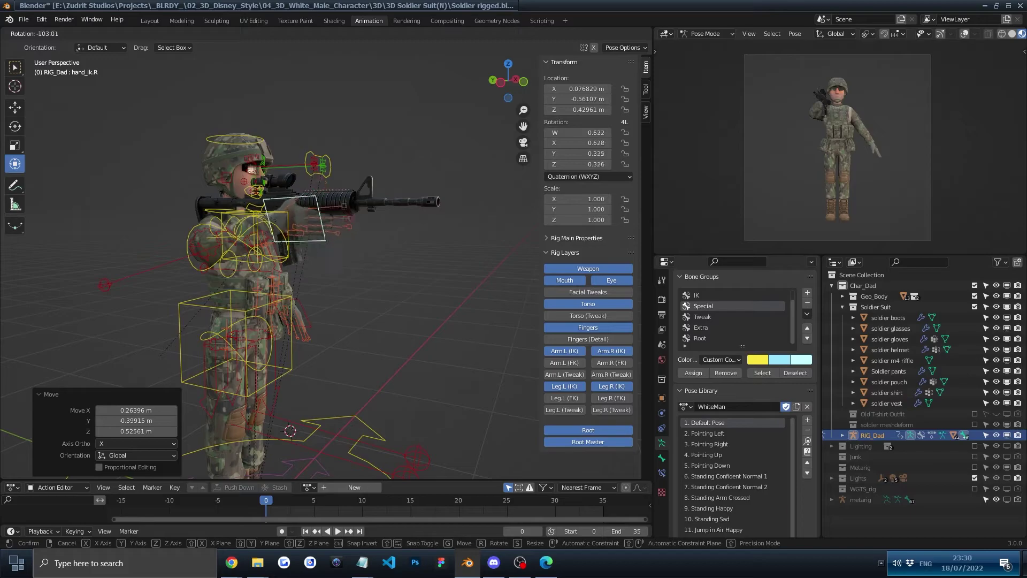
{"action": "key", "text": "Return"}
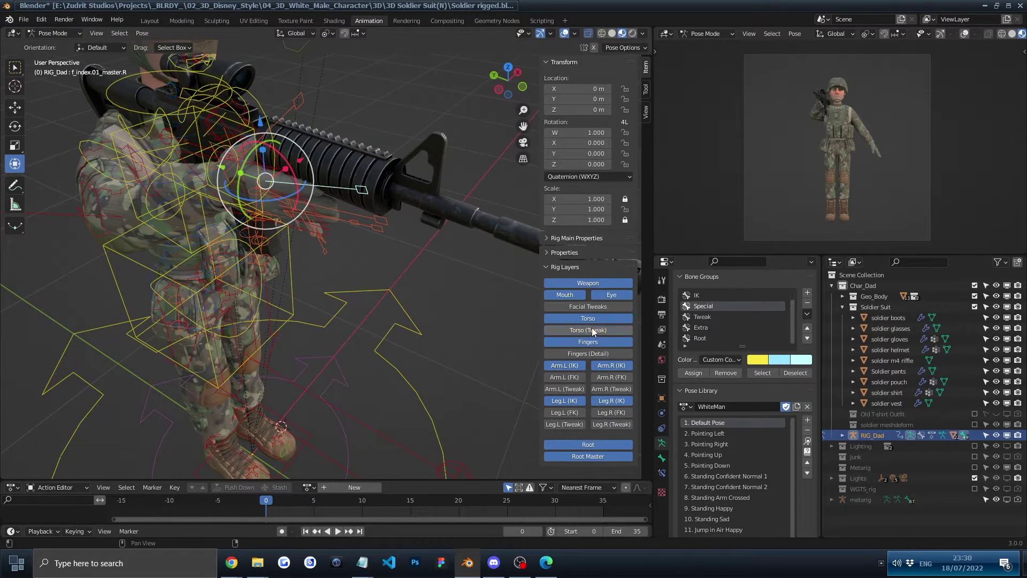
Show the Fingers (Detail) rig layer and inspect the finger controls of the soldier's right hand.
{"action": "left_click", "coordinate": [592, 329]}
{"action": "left_click", "coordinate": [595, 354]}
{"action": "scroll", "coordinate": [327, 205], "scroll_direction": "up", "scroll_amount": 4}
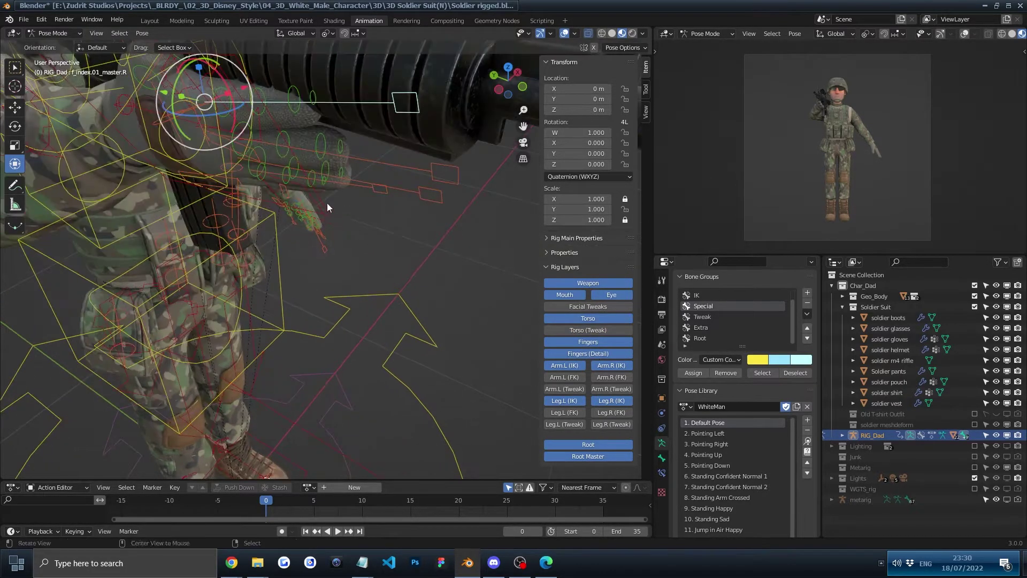
{"action": "middle_click_drag", "start_coordinate": [327, 203], "coordinate": [350, 170]}
Try to move and rotate the right ring finger's master control, and hide the Fingers (Detail) rig layer.
{"action": "left_click", "coordinate": [325, 134]}
{"action": "key", "text": "g"}
{"action": "right_click", "coordinate": [377, 124]}
{"action": "key", "text": "r"}
{"action": "right_click", "coordinate": [334, 126]}
{"action": "scroll", "coordinate": [334, 128], "scroll_direction": "down", "scroll_amount": 3}
{"action": "scroll", "coordinate": [353, 177], "scroll_direction": "down", "scroll_amount": 2}
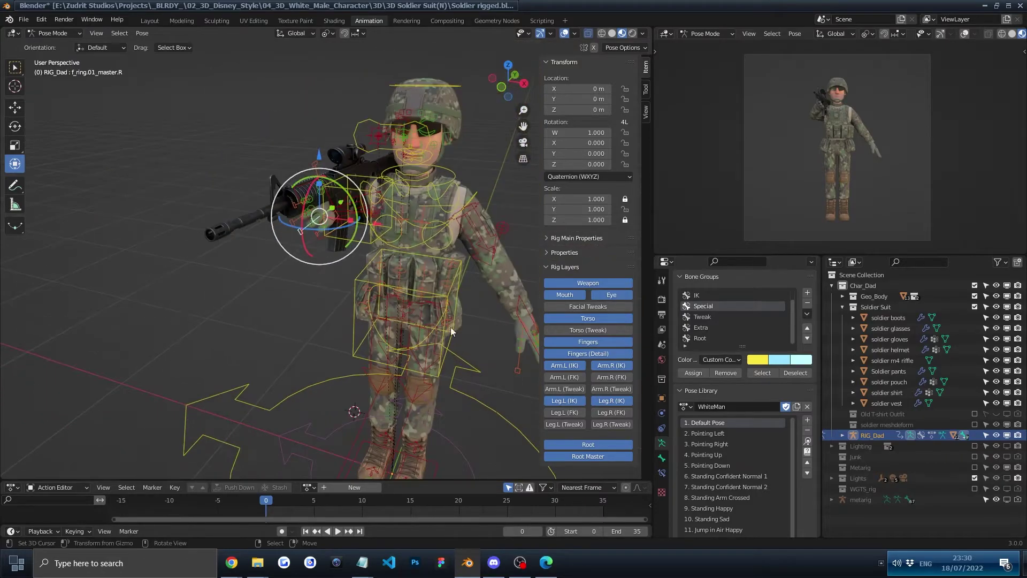
{"action": "left_click", "coordinate": [603, 355]}
Rotate the head control about 5.78° around the view axis to tilt the soldier's head.
{"action": "middle_click_drag", "start_coordinate": [457, 211], "coordinate": [403, 140]}
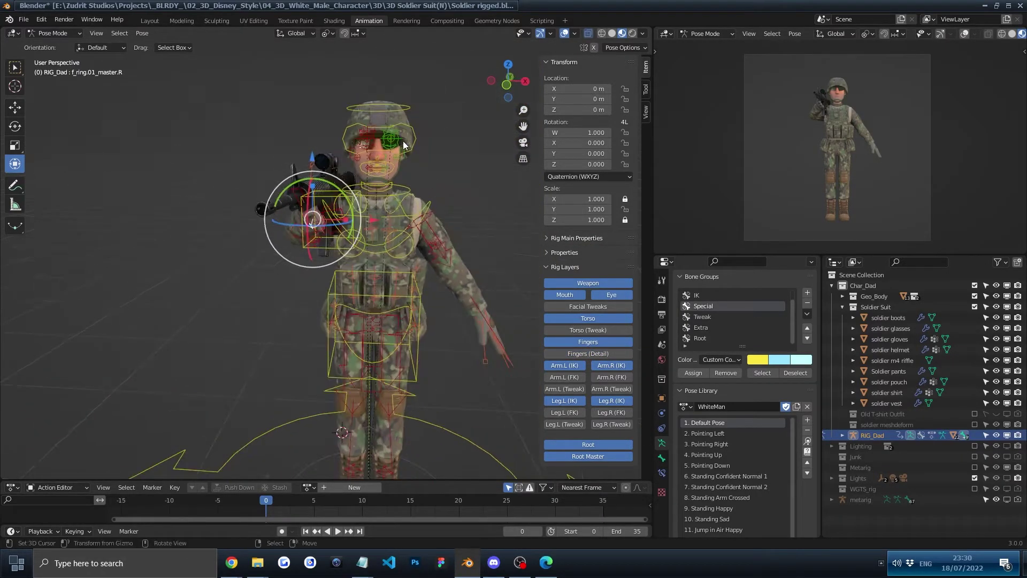
{"action": "left_click", "coordinate": [383, 104]}
{"action": "key", "text": "r"}
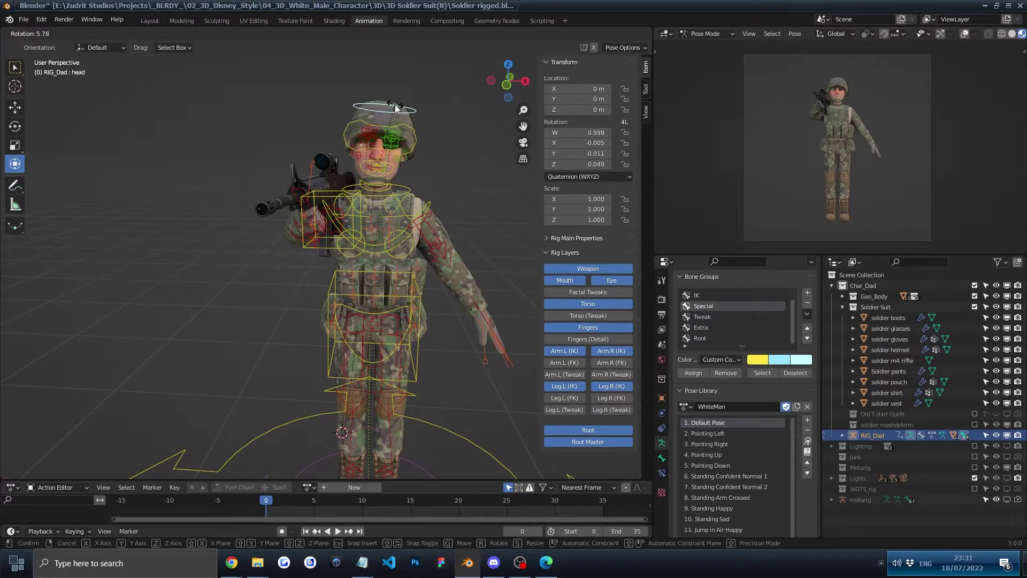
{"action": "left_click", "coordinate": [395, 104]}
Move the left foot's IK control about 0.07 m in X, 0.19 m in Y and -0.02 m in Z.
{"action": "scroll", "coordinate": [377, 263], "scroll_direction": "down", "scroll_amount": 2}
{"action": "middle_click_drag", "start_coordinate": [377, 263], "coordinate": [341, 342]}
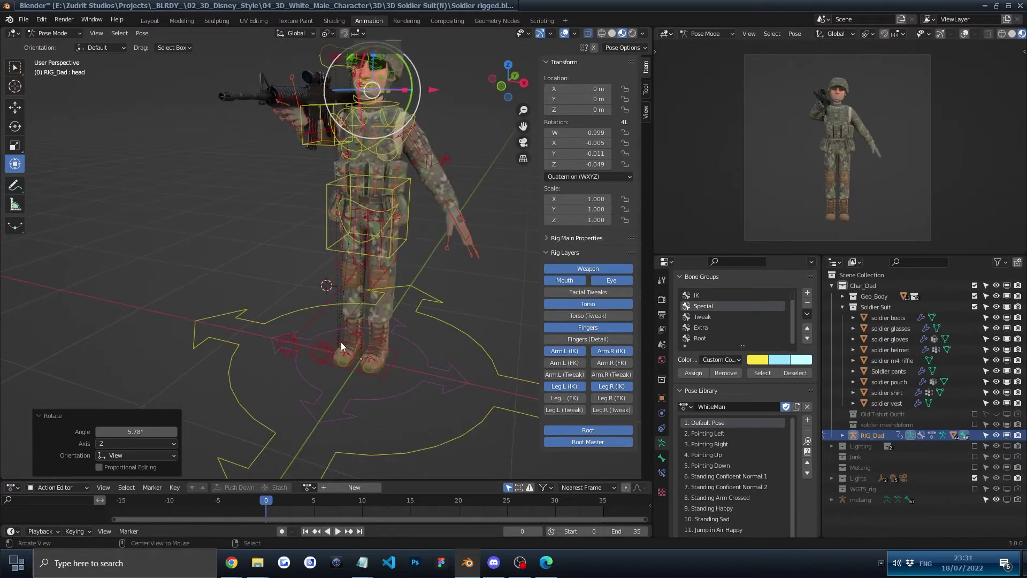
{"action": "left_click", "coordinate": [385, 337]}
{"action": "scroll", "coordinate": [397, 341], "scroll_direction": "up", "scroll_amount": 4}
{"action": "right_click_drag", "start_coordinate": [454, 415], "coordinate": [497, 416]}
{"action": "middle_click_drag", "start_coordinate": [497, 416], "coordinate": [535, 412]}
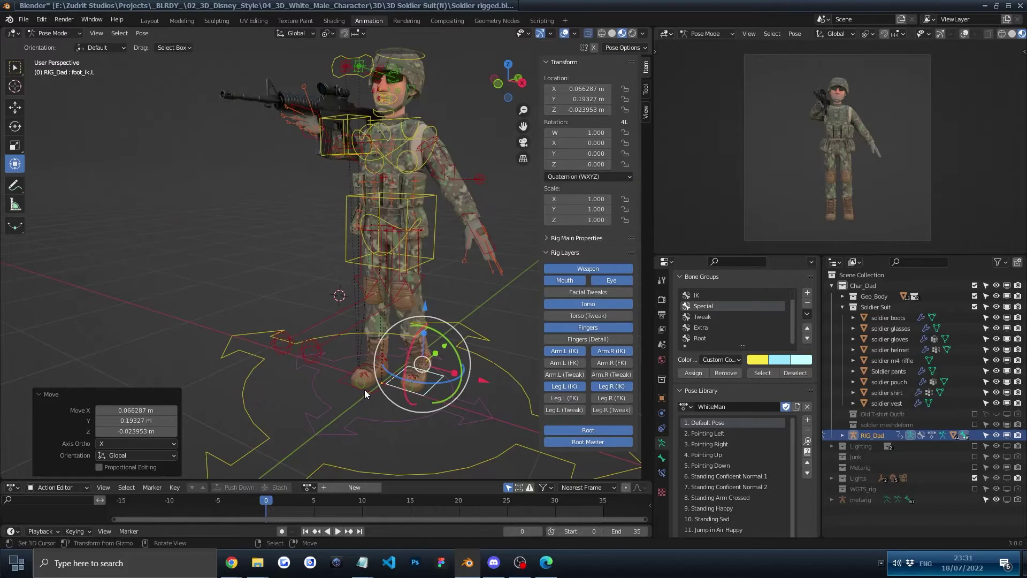
Move the right foot's IK control about -0.28 m along global X and 0.36 m along global Y.
{"action": "right_click", "coordinate": [364, 389]}
{"action": "middle_click_drag", "start_coordinate": [365, 389], "coordinate": [421, 412]}
{"action": "scroll", "coordinate": [421, 413], "scroll_direction": "down", "scroll_amount": 2}
{"action": "key", "text": "g"}
{"action": "key", "text": "x"}
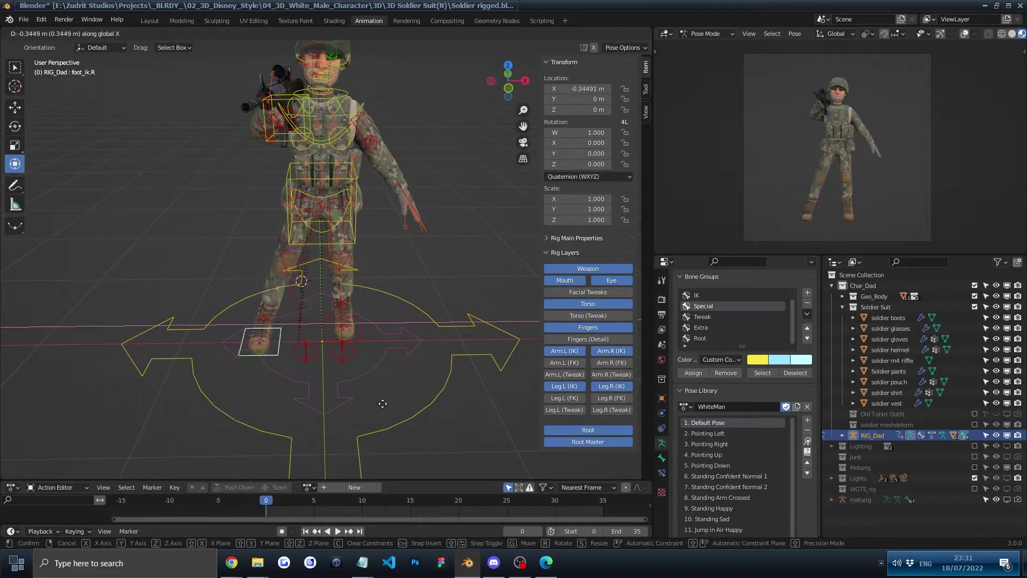
{"action": "left_click", "coordinate": [392, 399]}
{"action": "key", "text": "g"}
{"action": "key", "text": "y"}
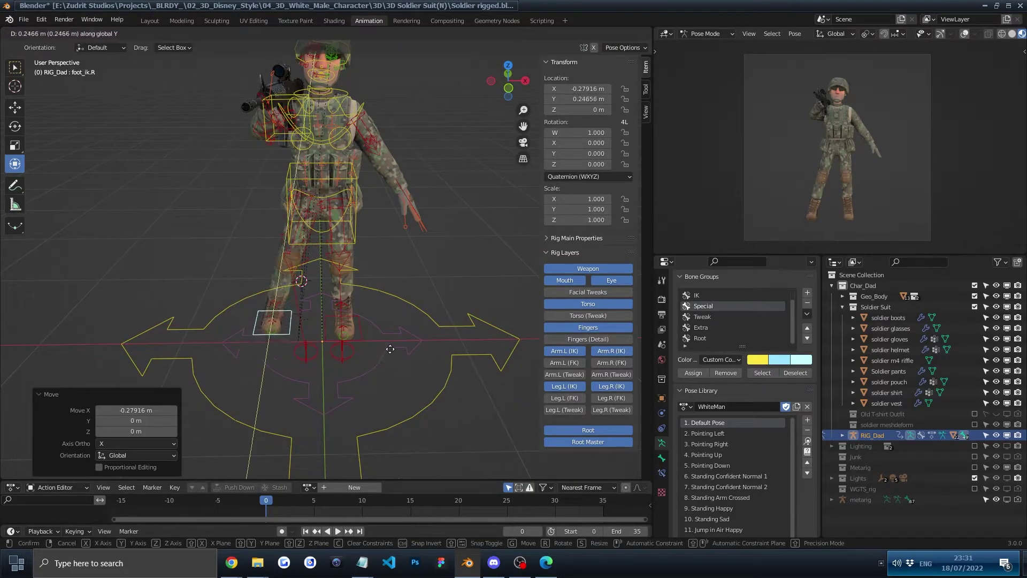
{"action": "left_click", "coordinate": [391, 345]}
Move the torso control about -0.05 m in X, 0.10 m in Y and -0.02 m in Z.
{"action": "middle_click_drag", "start_coordinate": [391, 345], "coordinate": [394, 280]}
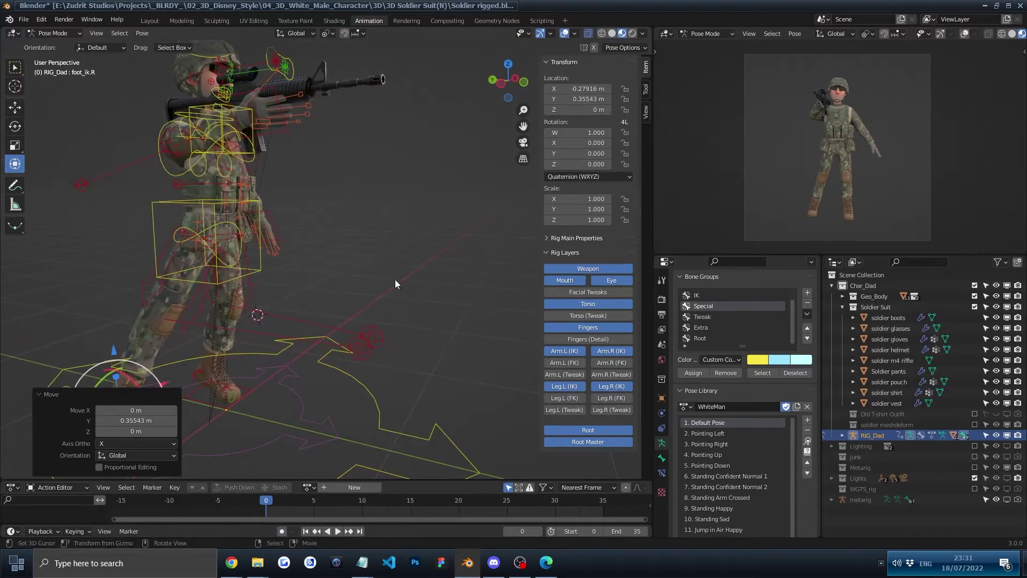
{"action": "left_click", "coordinate": [250, 206]}
{"action": "key", "text": "g"}
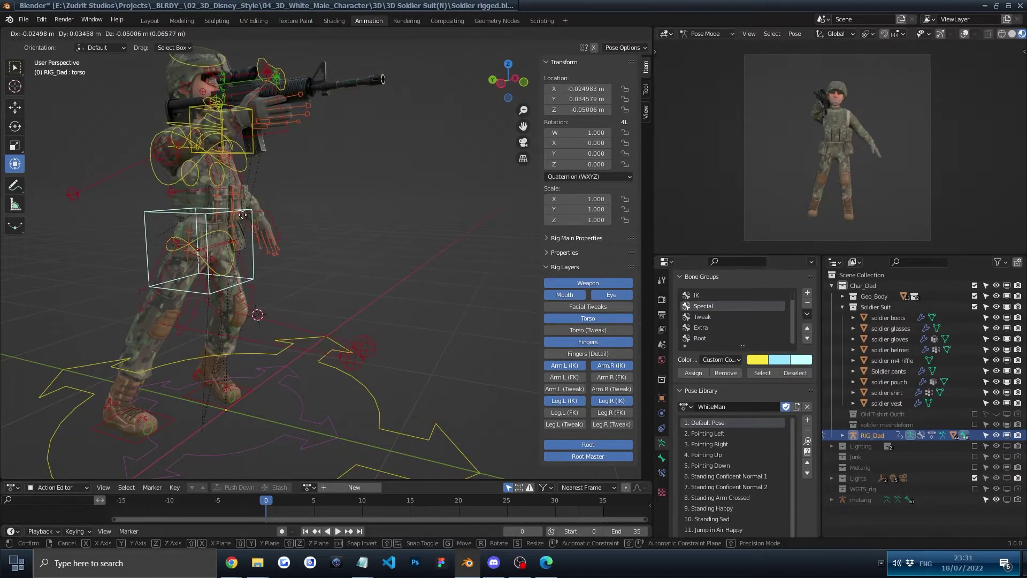
{"action": "left_click", "coordinate": [235, 212]}
Move the left hand's IK control down beside the soldier's body and rotate it so the arm hangs naturally.
{"action": "middle_click_drag", "start_coordinate": [293, 164], "coordinate": [358, 198]}
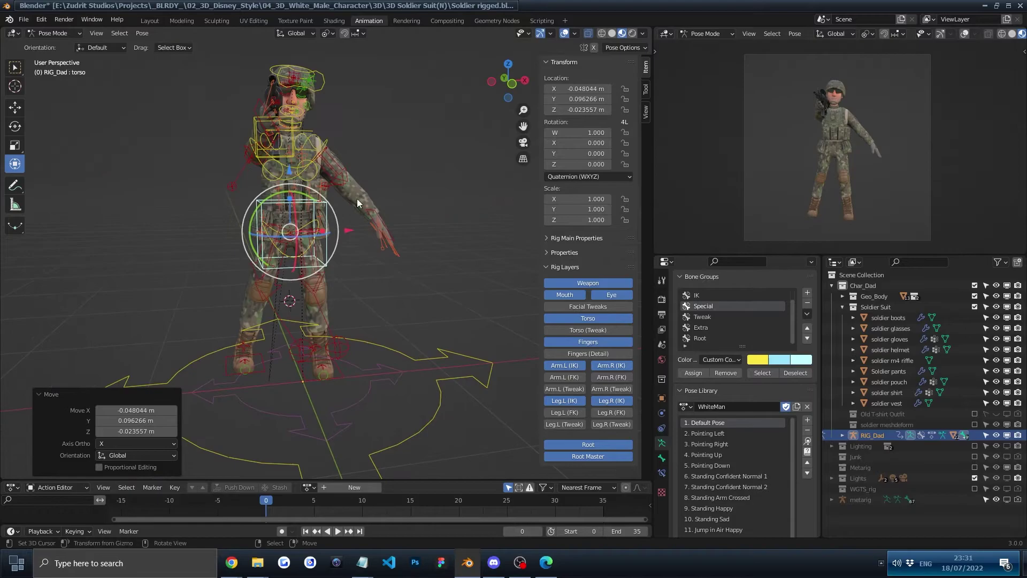
{"action": "left_click", "coordinate": [378, 213]}
{"action": "key", "text": "g"}
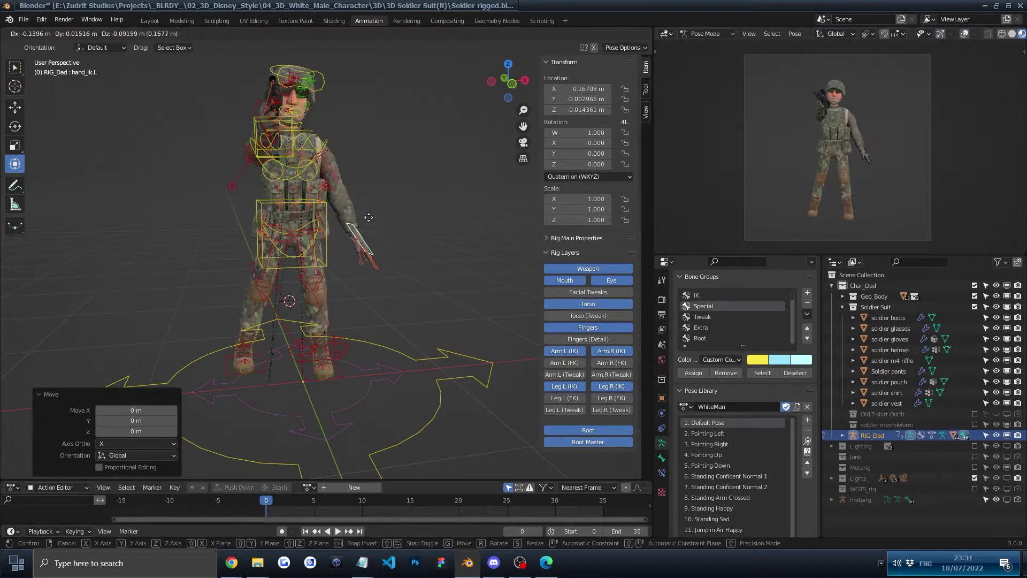
{"action": "left_click", "coordinate": [348, 222]}
{"action": "key", "text": "r"}
{"action": "left_click", "coordinate": [380, 239]}
Rotate the chest control about -6.03° around the view axis.
{"action": "middle_click_drag", "start_coordinate": [377, 233], "coordinate": [425, 284]}
{"action": "right_click", "coordinate": [393, 239]}
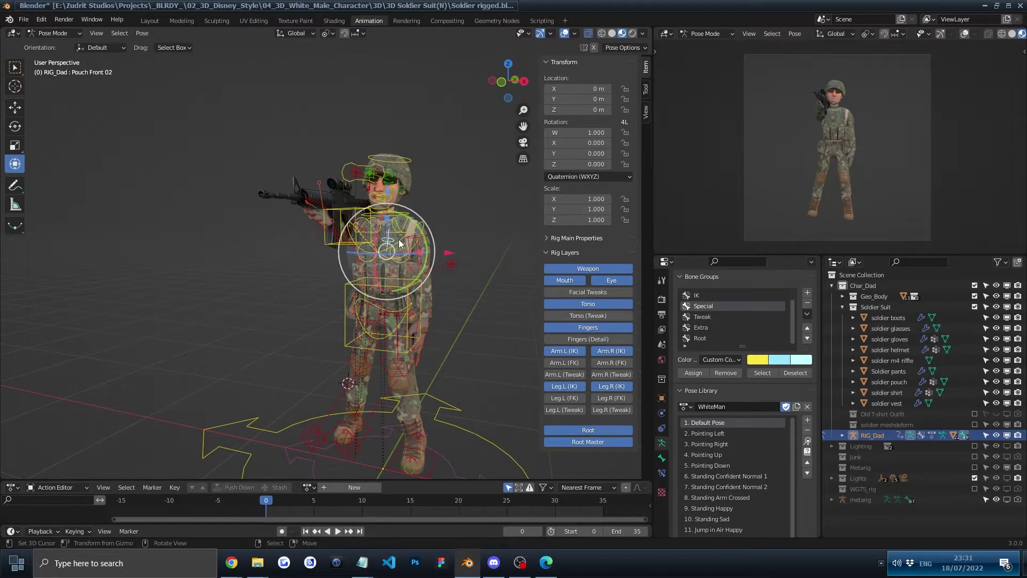
{"action": "right_click", "coordinate": [423, 226]}
{"action": "key", "text": "r"}
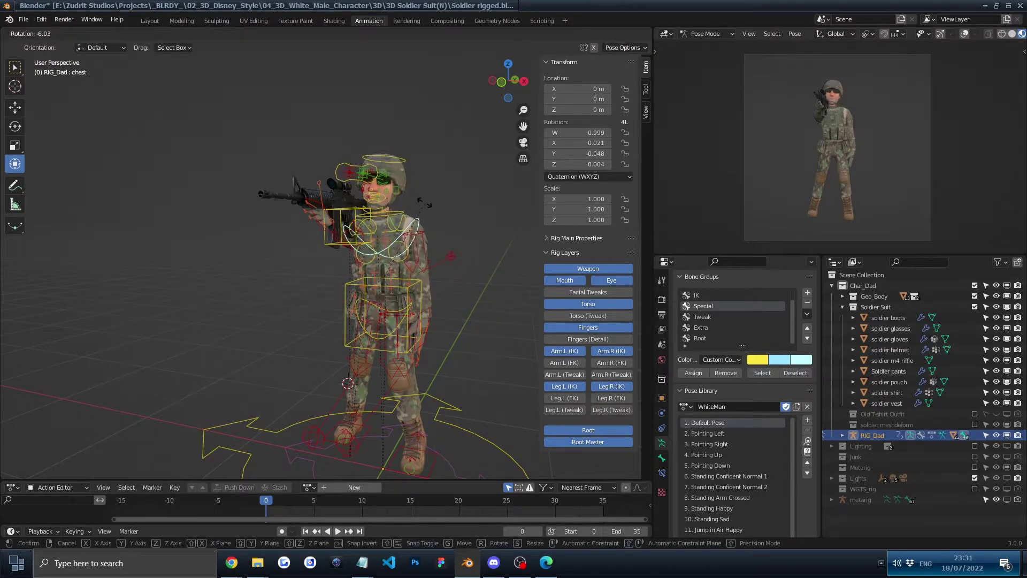
{"action": "left_click", "coordinate": [432, 186]}
{"action": "middle_click_drag", "start_coordinate": [432, 186], "coordinate": [366, 217]}
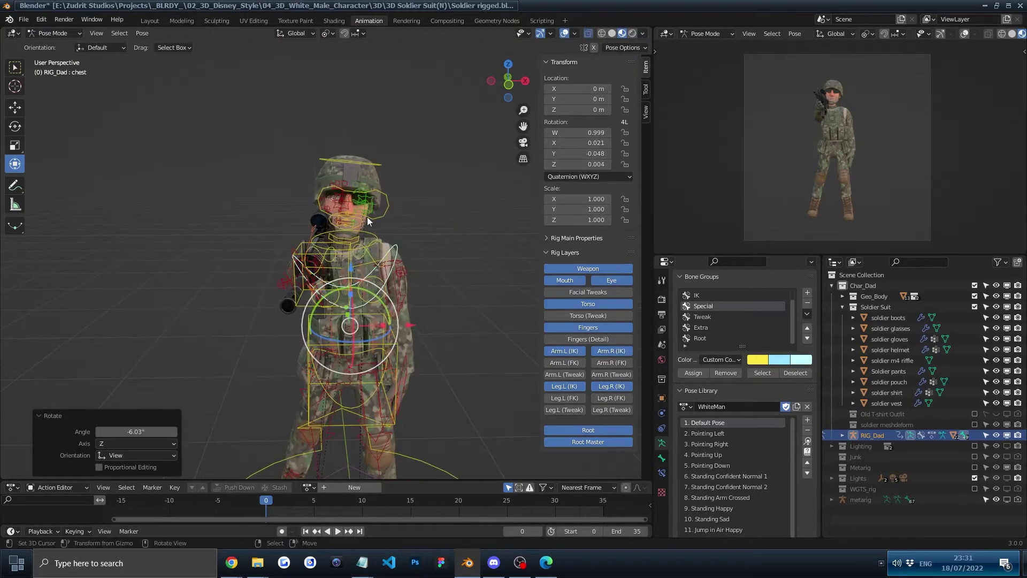
{"action": "left_click", "coordinate": [346, 193]}
{"action": "key", "text": "g"}
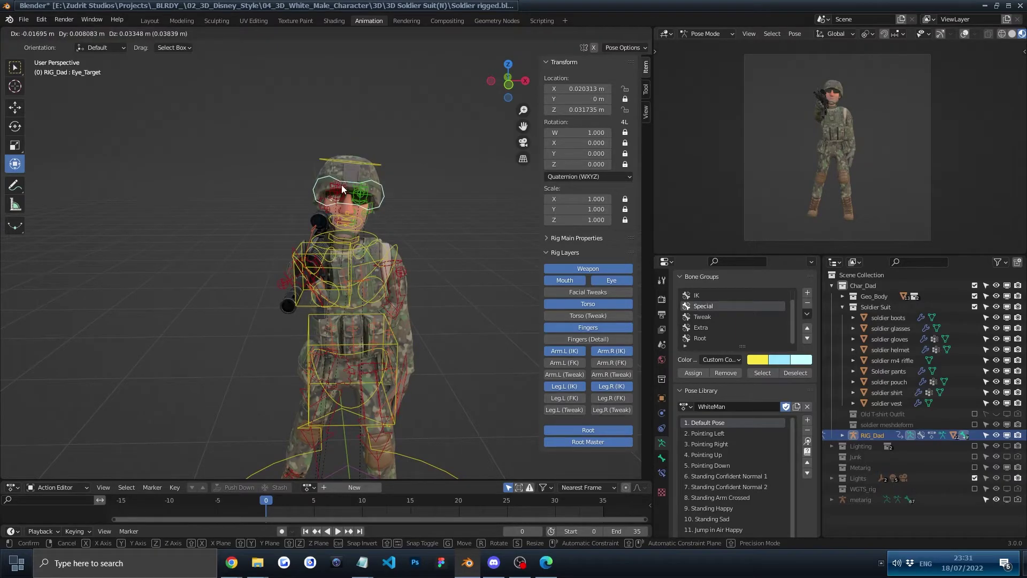
{"action": "right_click", "coordinate": [342, 185]}
{"action": "scroll", "coordinate": [365, 207], "scroll_direction": "up", "scroll_amount": 2}
Lower the jaw control about 0.03 m and raise the left mouth corner control about 0.02 m.
{"action": "left_click", "coordinate": [361, 213]}
{"action": "key", "text": "g"}
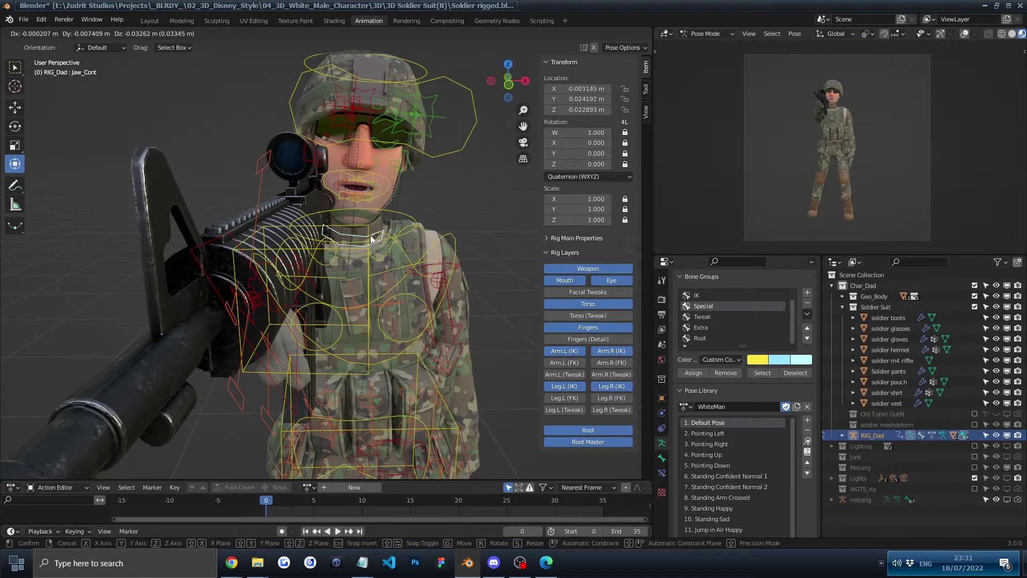
{"action": "left_click", "coordinate": [375, 193]}
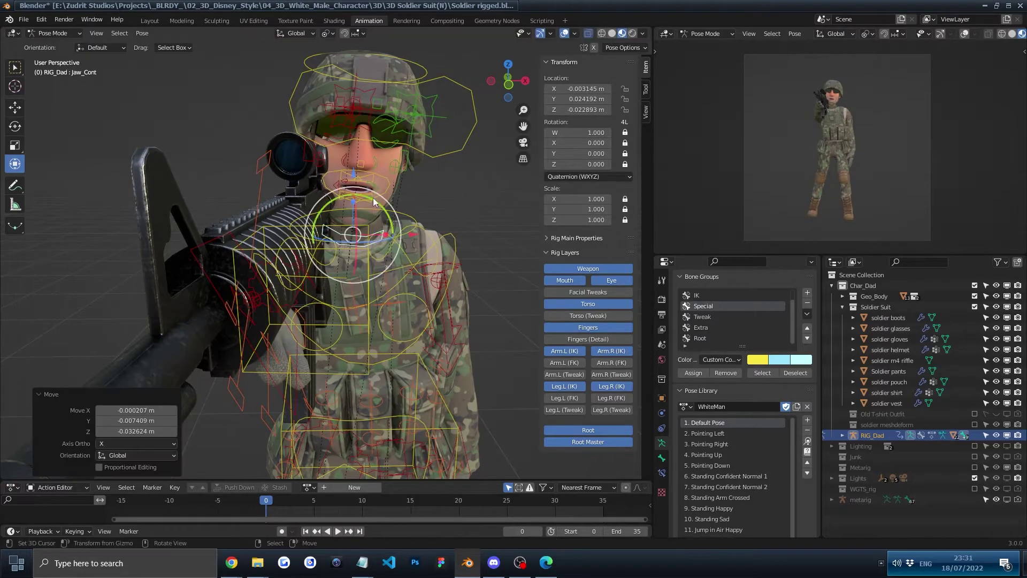
{"action": "left_click", "coordinate": [376, 189]}
{"action": "key", "text": "g"}
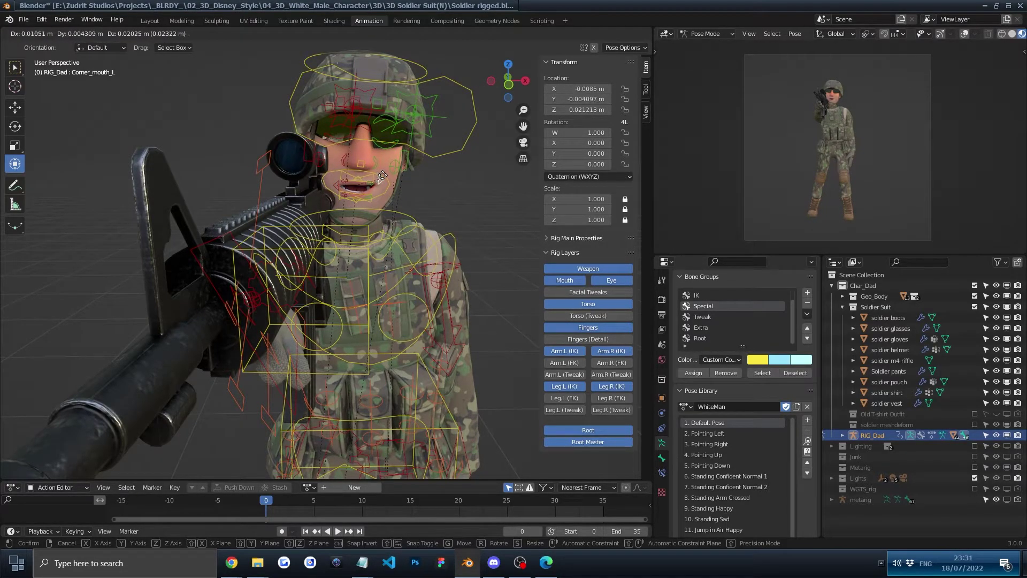
{"action": "left_click", "coordinate": [380, 177]}
Examine the posed soldier from a distance and in the preview viewport, and return the preview to the camera view.
{"action": "scroll", "coordinate": [490, 243], "scroll_direction": "down", "scroll_amount": 5}
{"action": "middle_click_drag", "start_coordinate": [492, 284], "coordinate": [474, 294]}
{"action": "scroll", "coordinate": [386, 284], "scroll_direction": "down", "scroll_amount": 6}
{"action": "scroll", "coordinate": [414, 300], "scroll_direction": "up", "scroll_amount": 3}
{"action": "scroll", "coordinate": [417, 300], "scroll_direction": "down", "scroll_amount": 2}
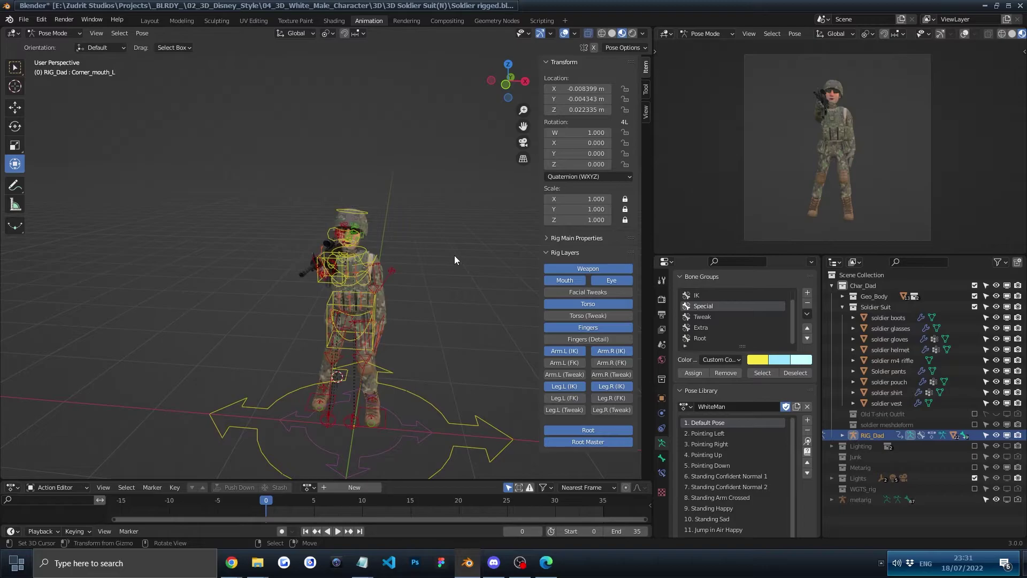
{"action": "scroll", "coordinate": [458, 258], "scroll_direction": "down", "scroll_amount": 3}
{"action": "scroll", "coordinate": [453, 262], "scroll_direction": "up", "scroll_amount": 4}
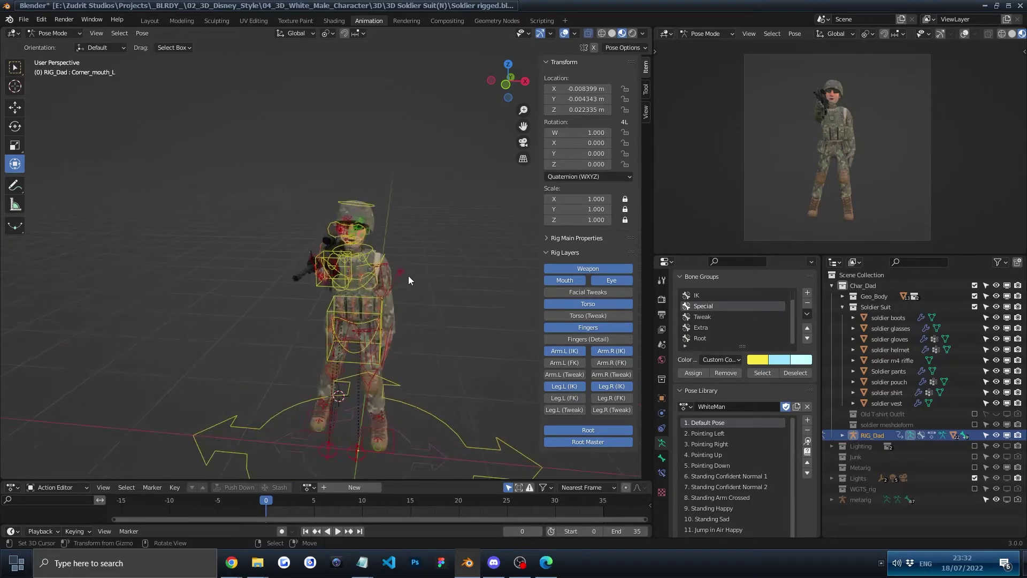
{"action": "middle_click_drag", "start_coordinate": [797, 128], "coordinate": [758, 137]}
{"action": "key", "text": "KP_0"}
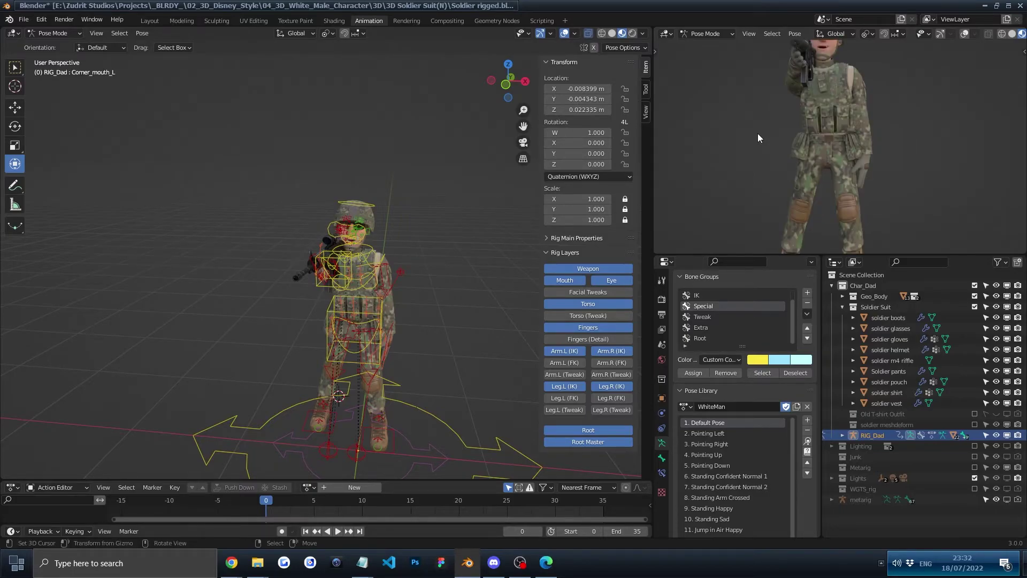
{"action": "middle_click_drag", "start_coordinate": [403, 275], "coordinate": [432, 213]}
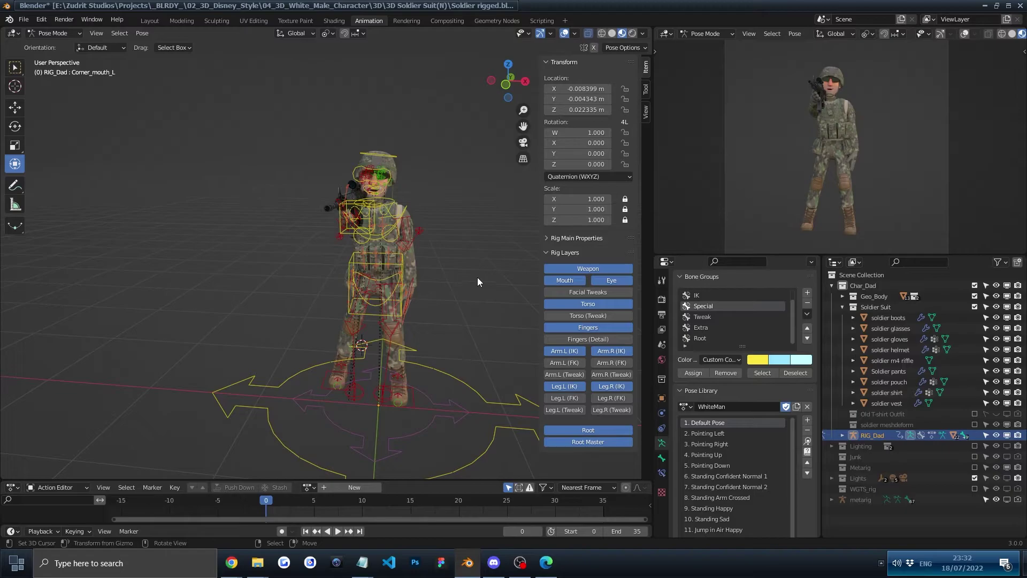
{"action": "middle_click_drag", "start_coordinate": [477, 277], "coordinate": [421, 251]}
{"action": "key", "text": "a"}
{"action": "key", "text": "alt+a"}
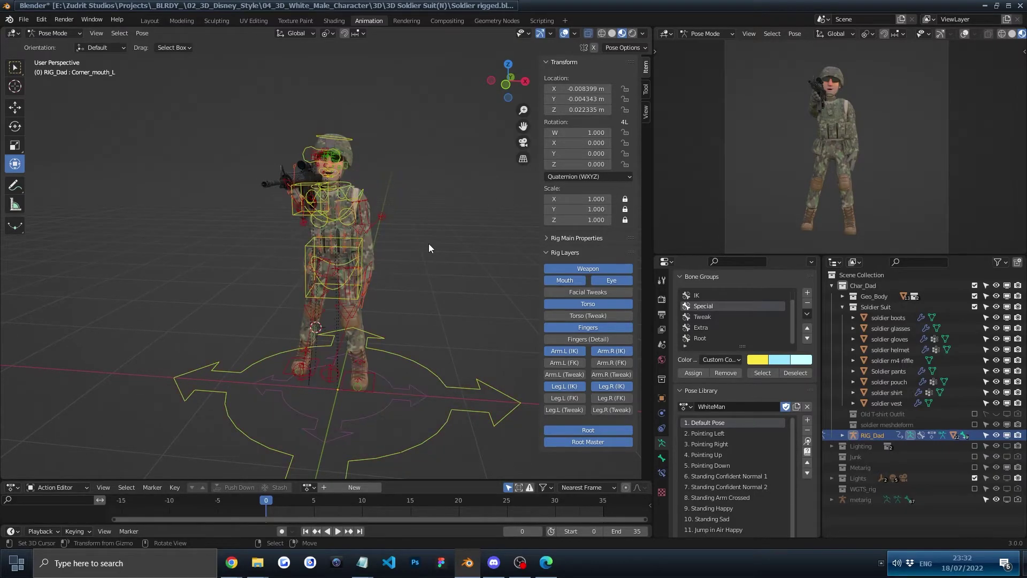
{"action": "key", "text": "a"}
{"action": "key", "text": "alt+a"}
{"action": "left_click", "coordinate": [357, 249]}
{"action": "key", "text": "g"}
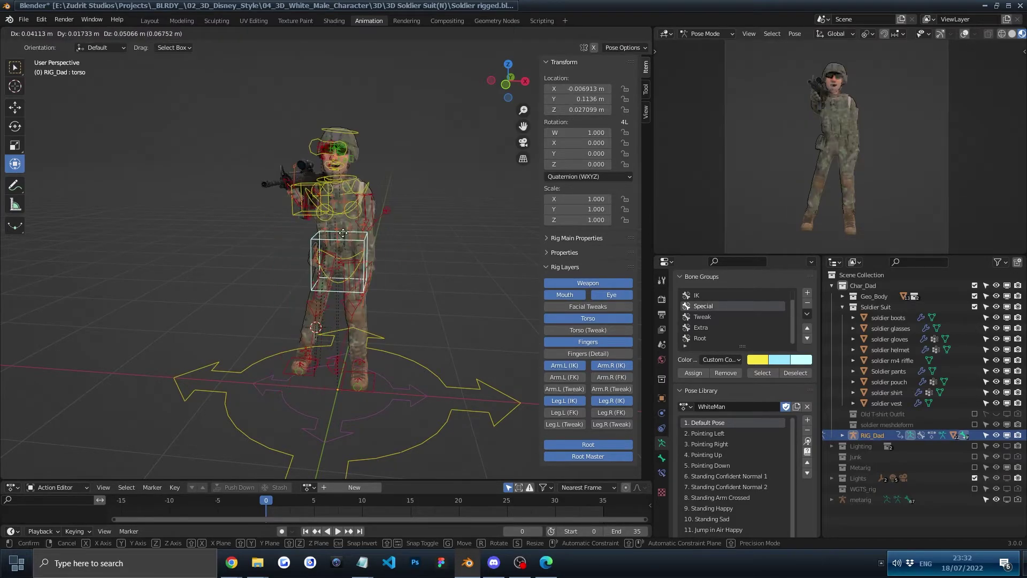
{"action": "key", "text": "Escape"}
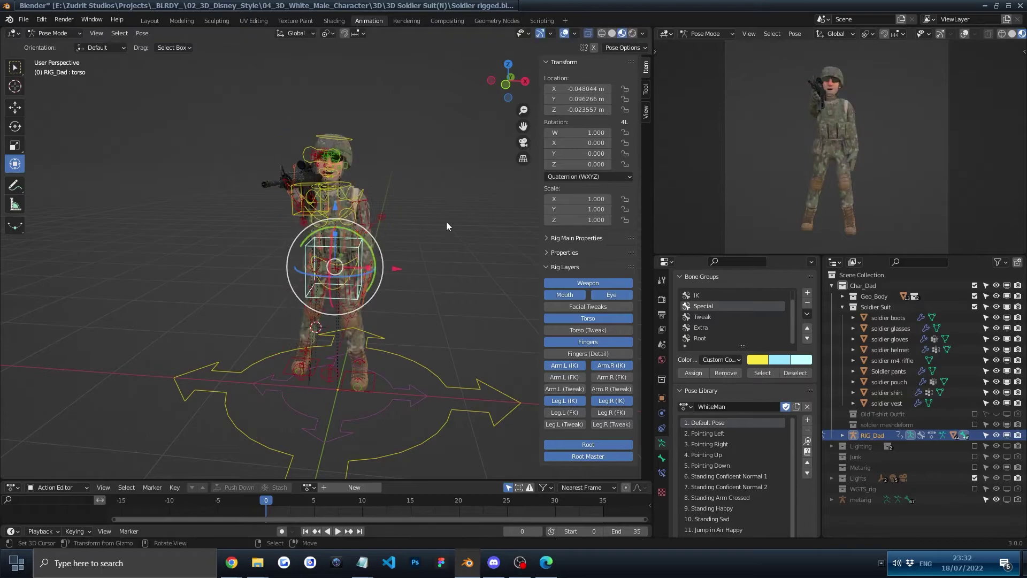
Add the current aiming pose as a new entry in the WhiteMan pose library, and select the pose 18. Scratching head.
{"action": "left_click", "coordinate": [450, 213]}
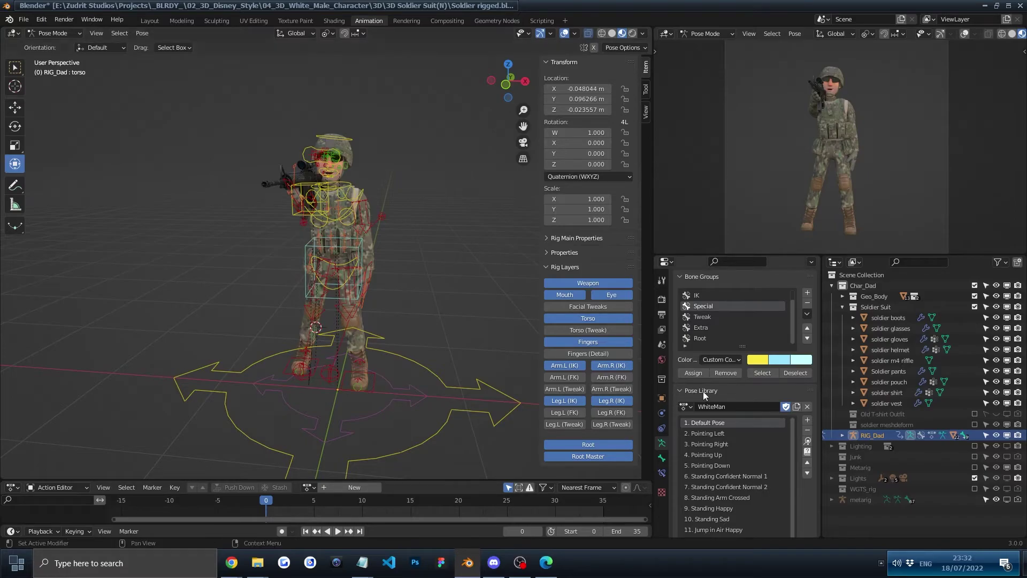
{"action": "scroll", "coordinate": [803, 492], "scroll_direction": "down", "scroll_amount": 5}
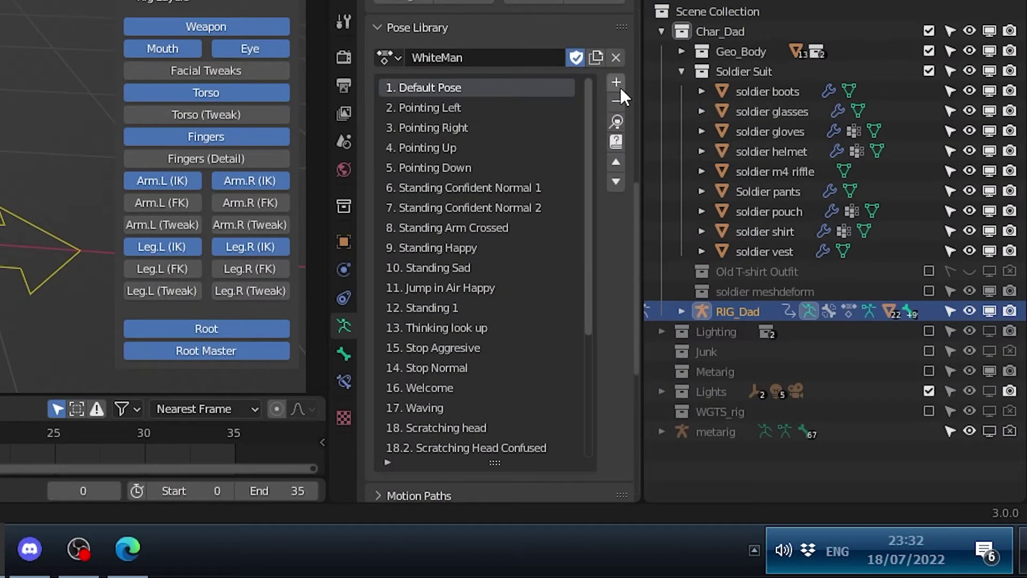
{"action": "left_click", "coordinate": [618, 85]}
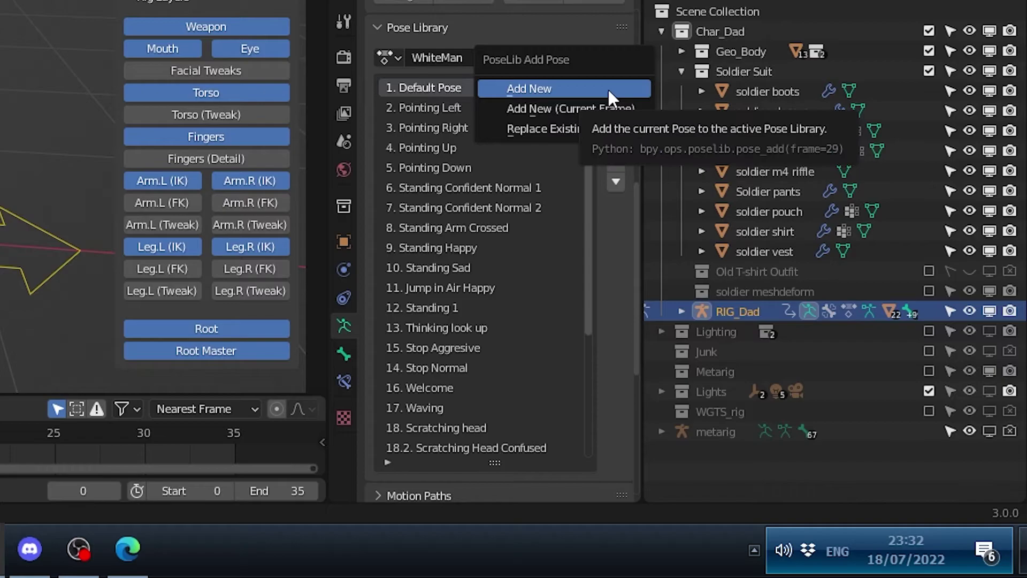
{"action": "left_click", "coordinate": [609, 89]}
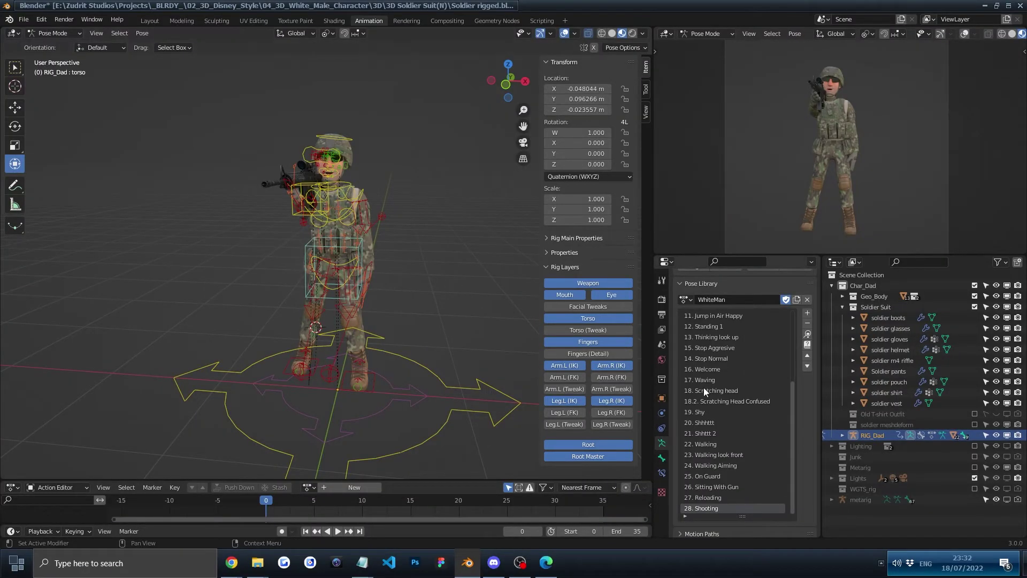
{"action": "left_click", "coordinate": [705, 389]}
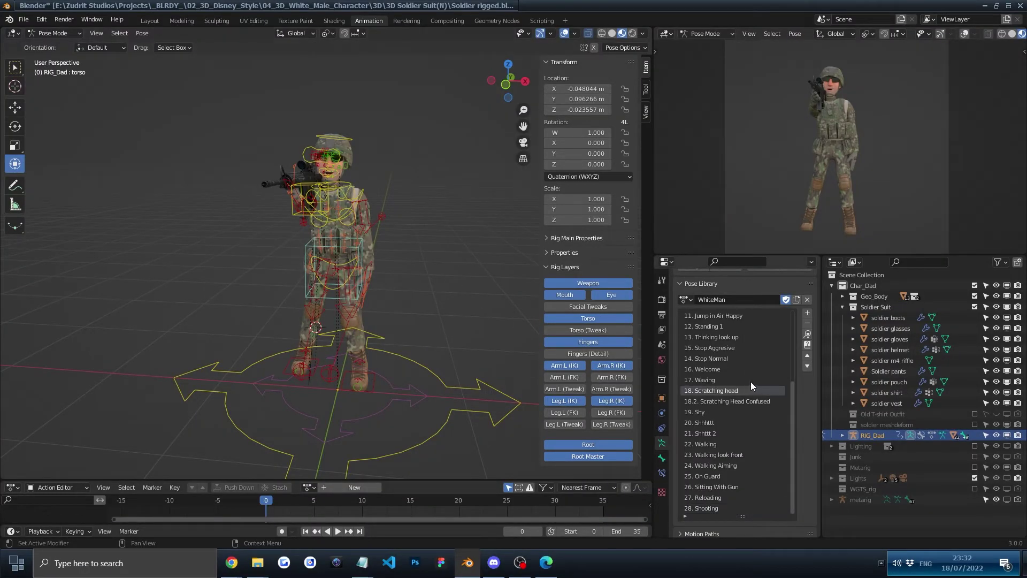
Apply the library poses 18. Scratching head, 18.2. Scratching Head Confused and 28. Shooting to the soldier in turn.
{"action": "left_click", "coordinate": [807, 333]}
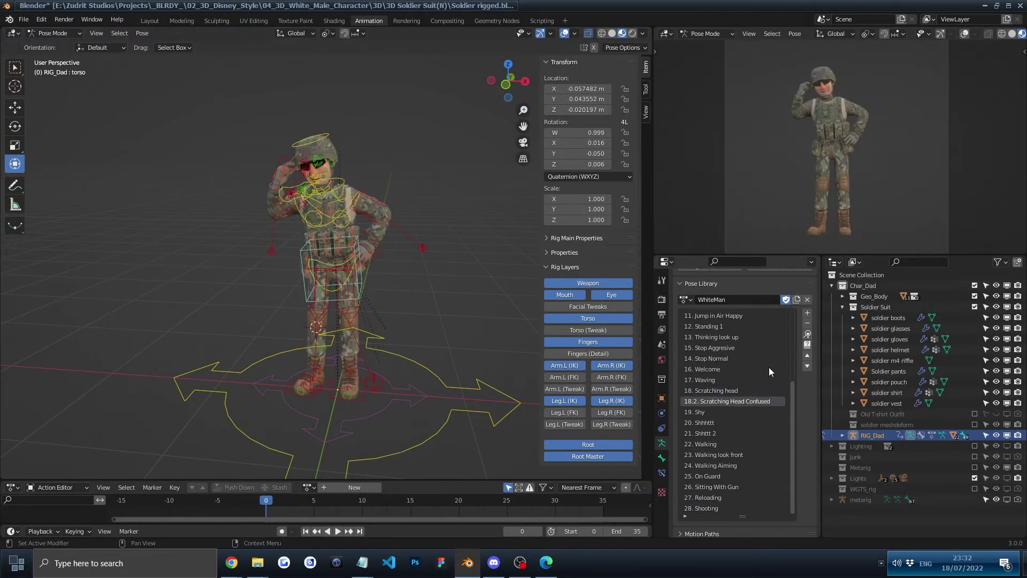
{"action": "left_click", "coordinate": [808, 334]}
{"action": "left_click", "coordinate": [708, 507]}
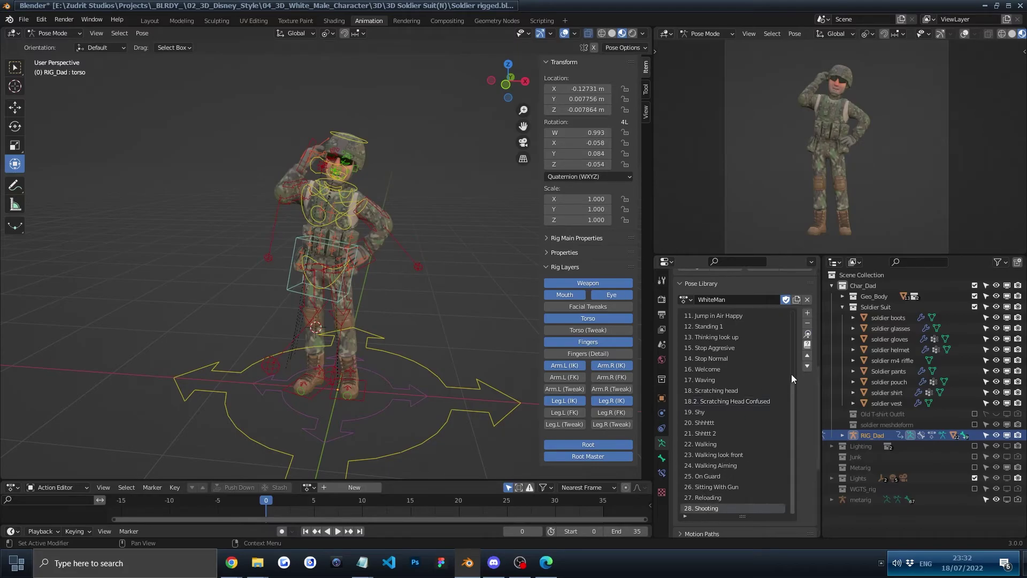
{"action": "left_click", "coordinate": [808, 334]}
{"action": "scroll", "coordinate": [355, 191], "scroll_direction": "up", "scroll_amount": 5}
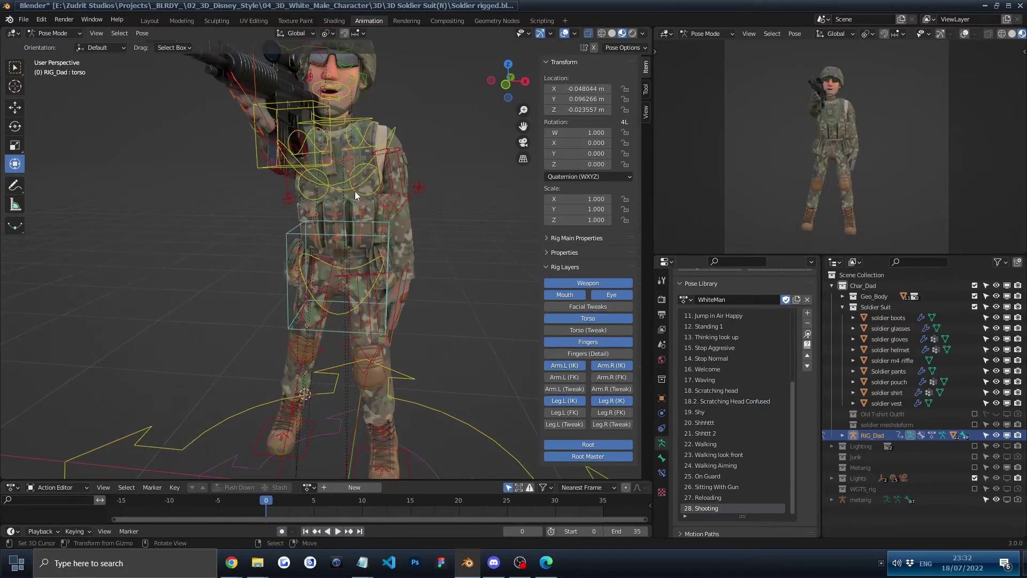
{"action": "middle_click_drag", "start_coordinate": [354, 191], "coordinate": [373, 270]}
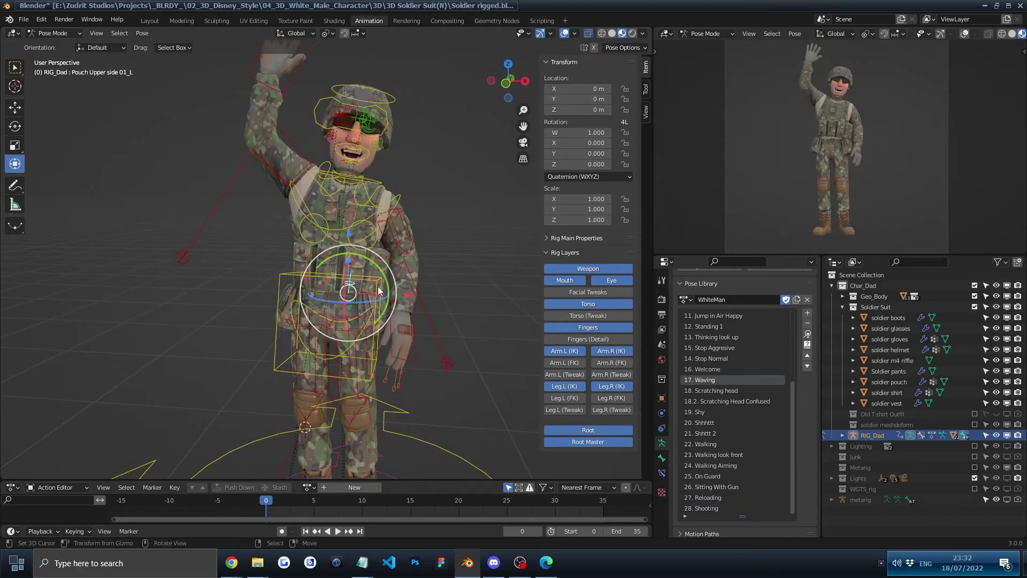
Select only the torso control and apply library pose 21 to that control alone.
{"action": "right_click", "coordinate": [377, 284]}
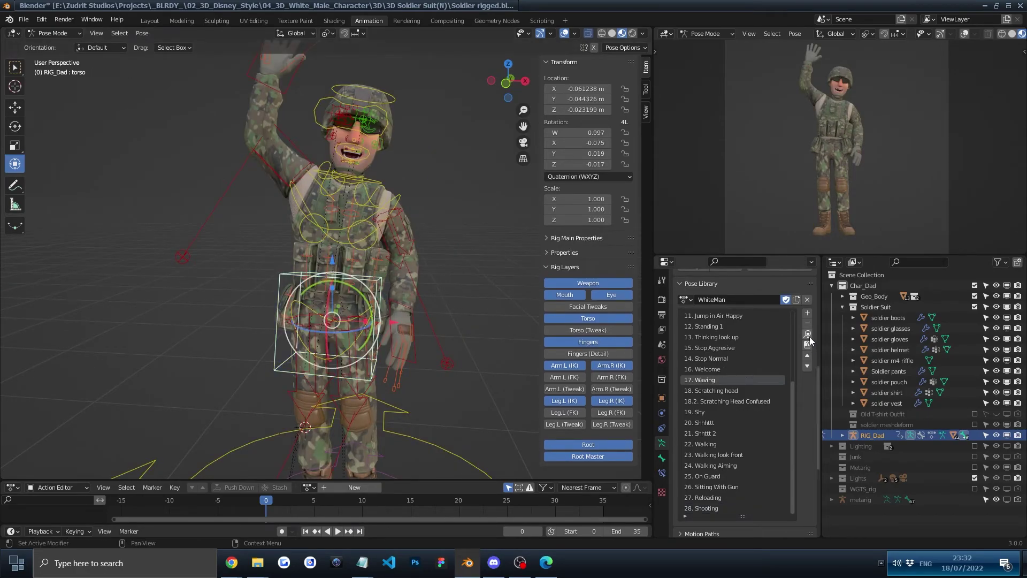
{"action": "left_click", "coordinate": [748, 433]}
{"action": "left_click", "coordinate": [809, 337]}
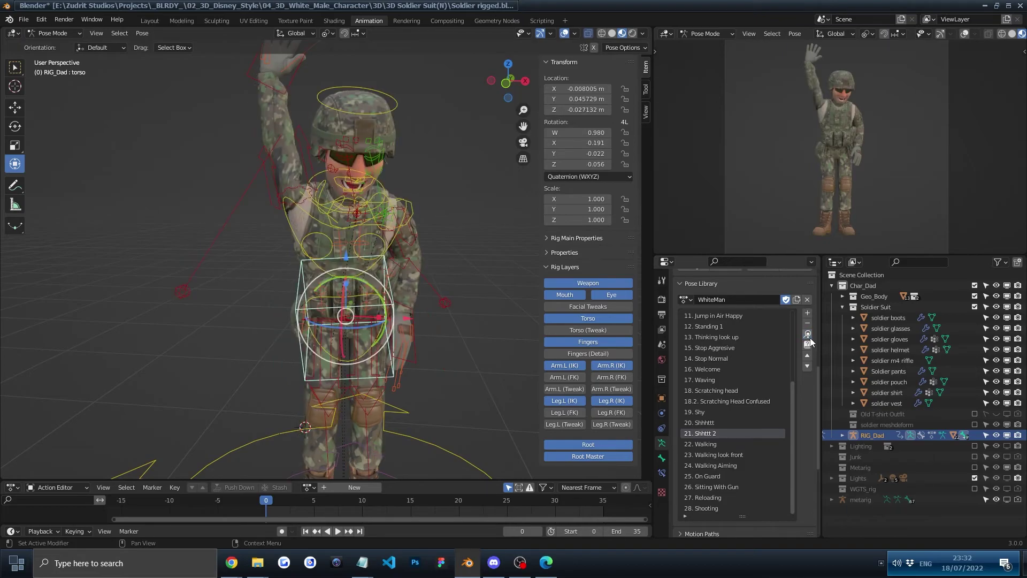
Deselect all controls and apply the library pose 28. Shooting to the whole rig, leaving no control selected.
{"action": "left_click", "coordinate": [476, 234]}
{"action": "scroll", "coordinate": [704, 473], "scroll_direction": "down", "scroll_amount": 1}
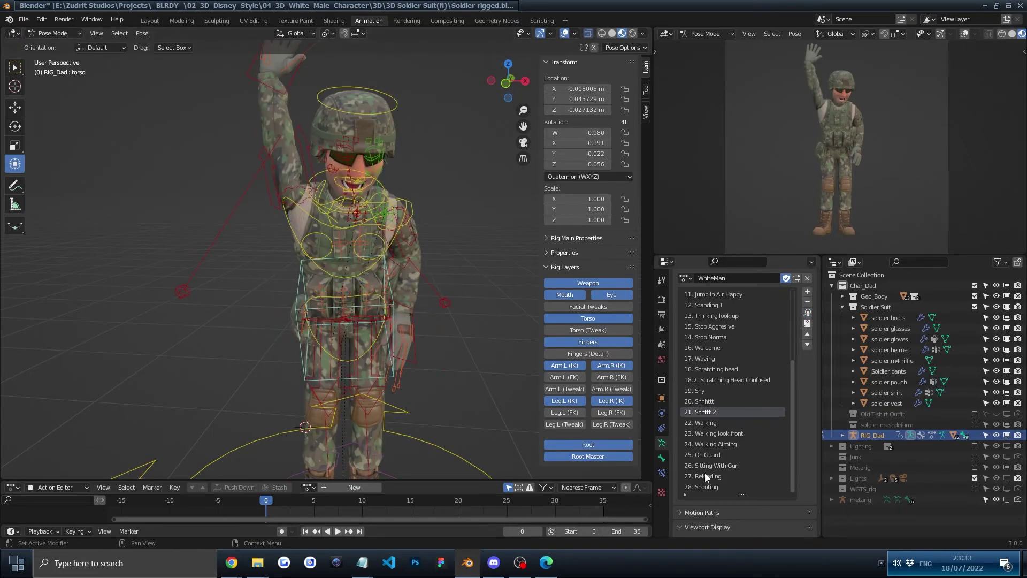
{"action": "left_click", "coordinate": [709, 486]}
{"action": "left_click", "coordinate": [808, 315]}
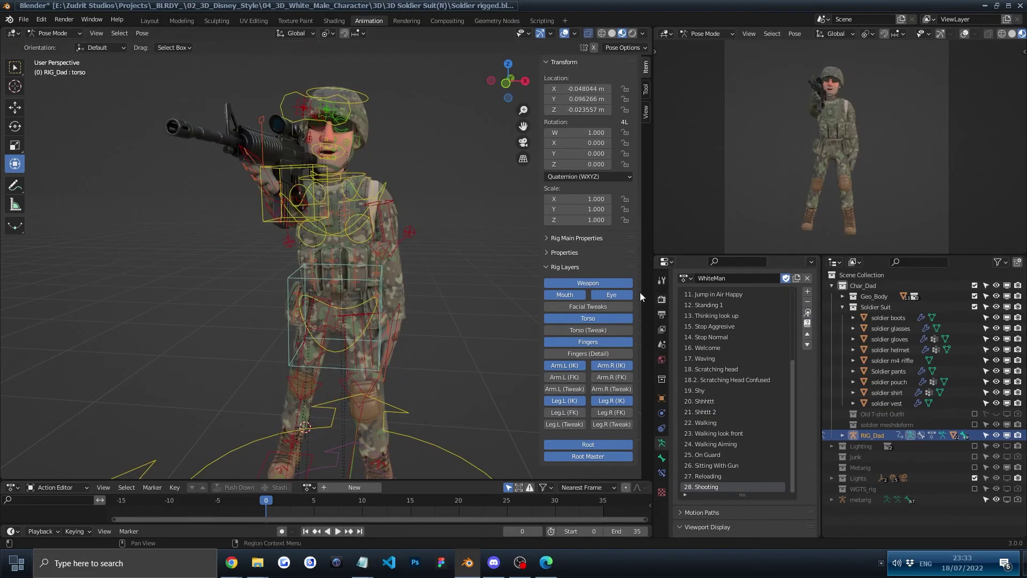
{"action": "left_click", "coordinate": [380, 278]}
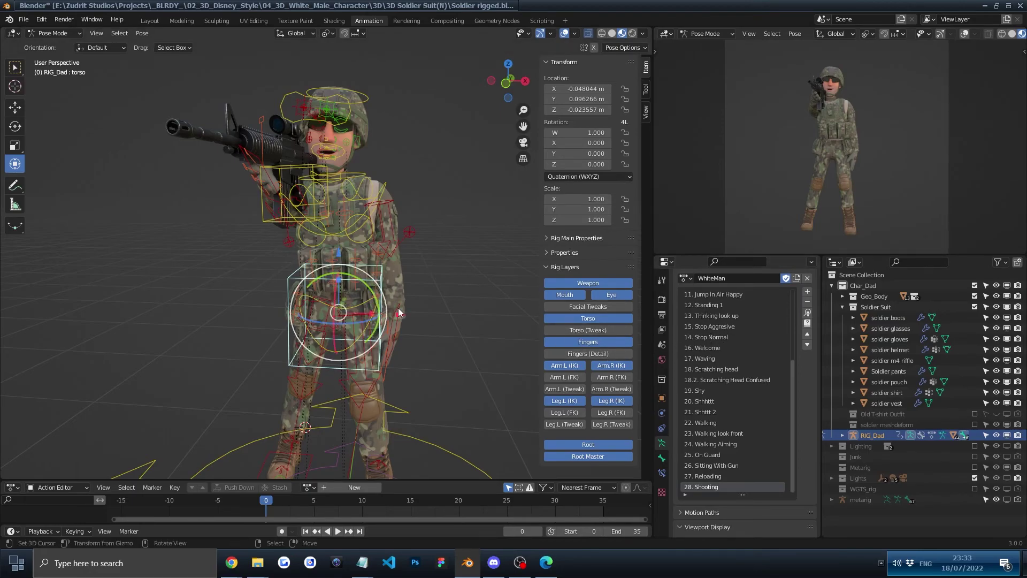
{"action": "left_click", "coordinate": [419, 329]}
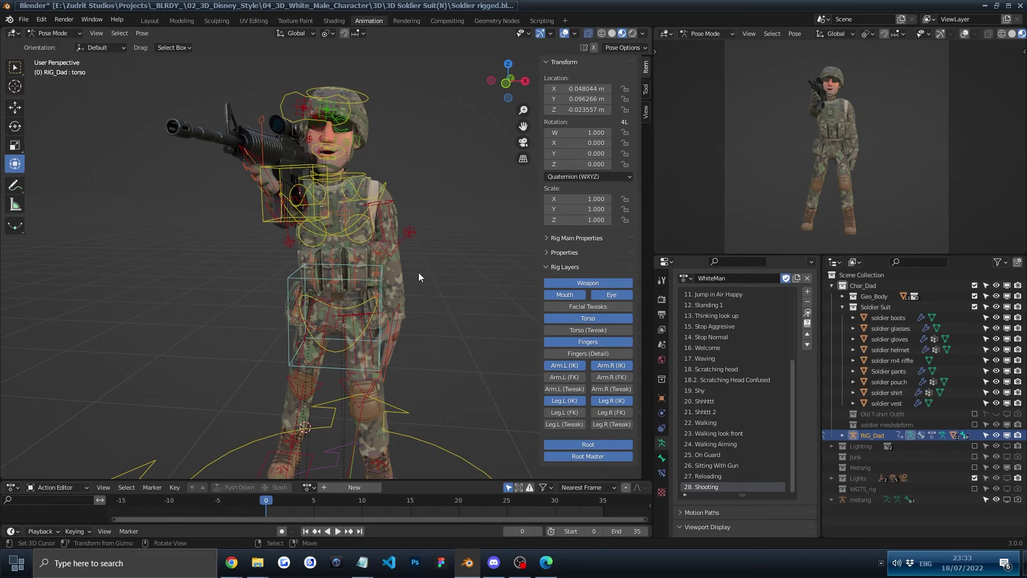